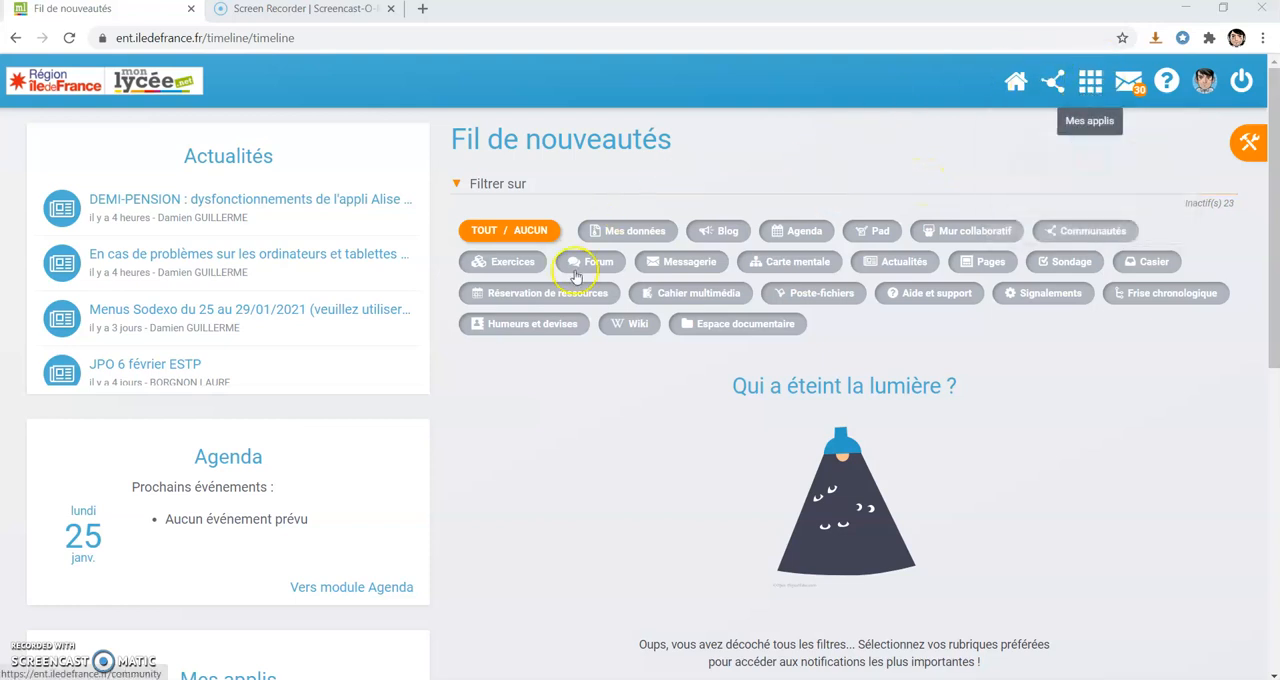
Open the Exercices application from the list of all apps.
left_click(1089, 82)
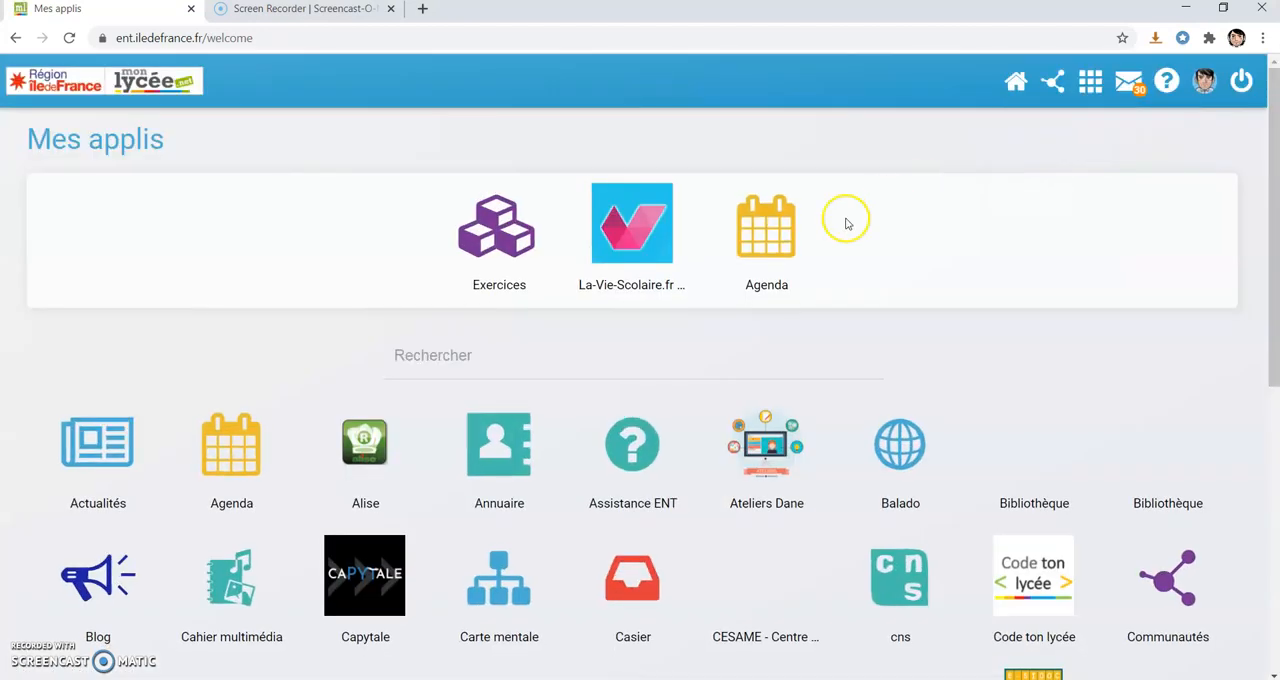
scroll(557, 414, "down", 4)
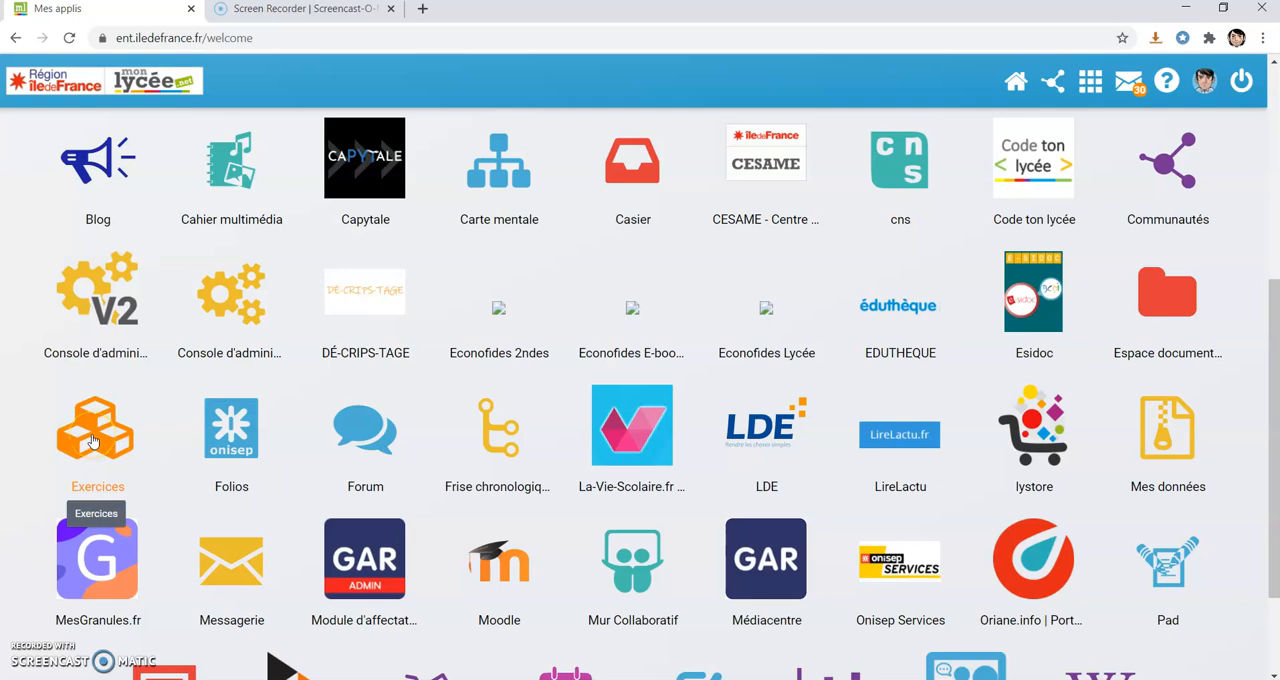
left_click(91, 441)
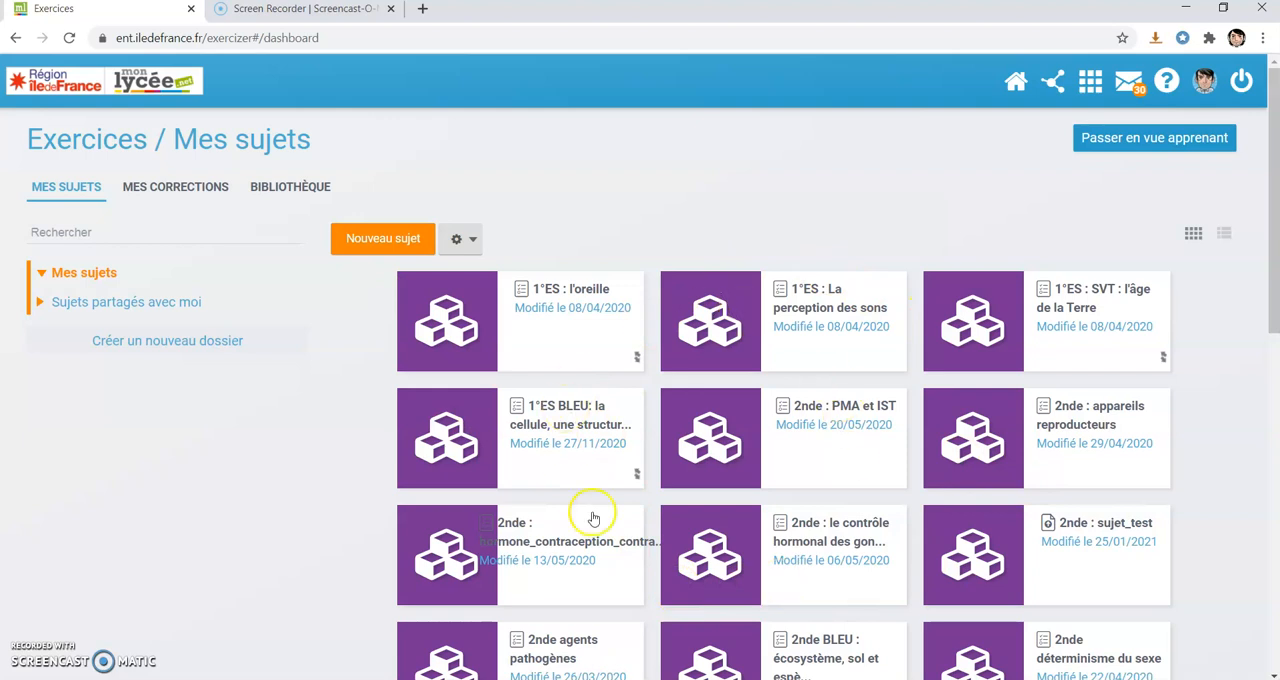
Create a new subject of the type "sujet à rendre" and title it "sujet test".
left_click(381, 246)
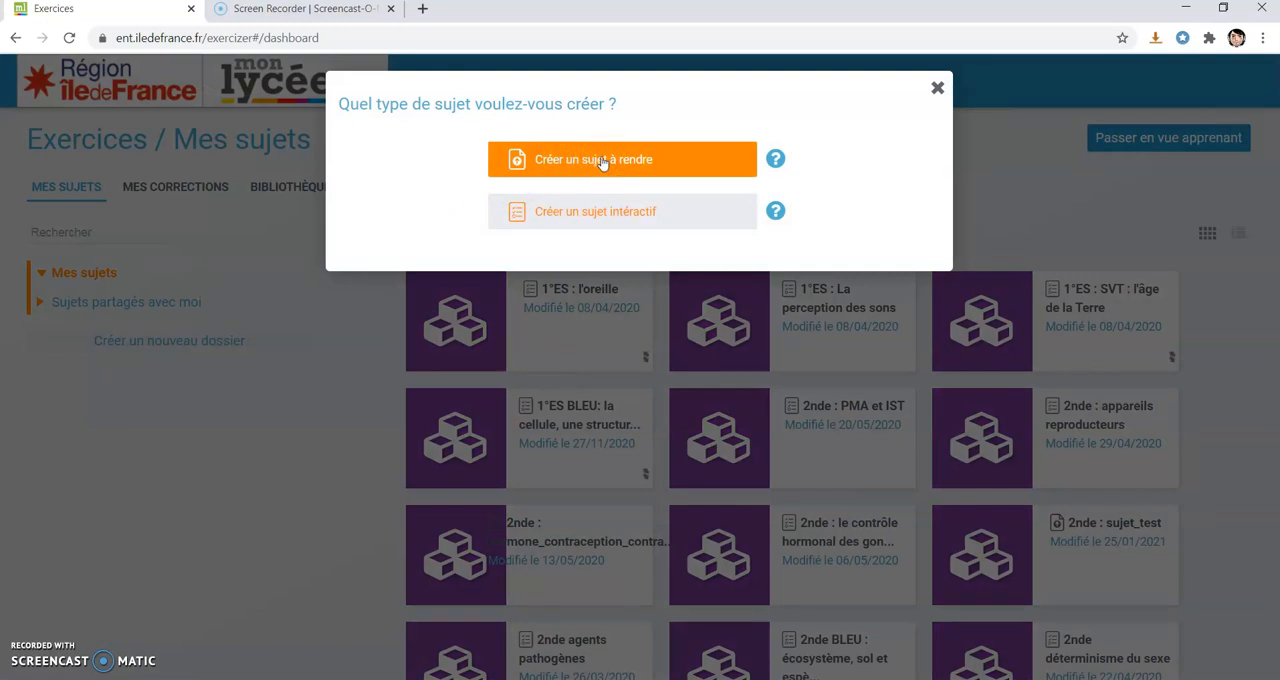
left_click(603, 163)
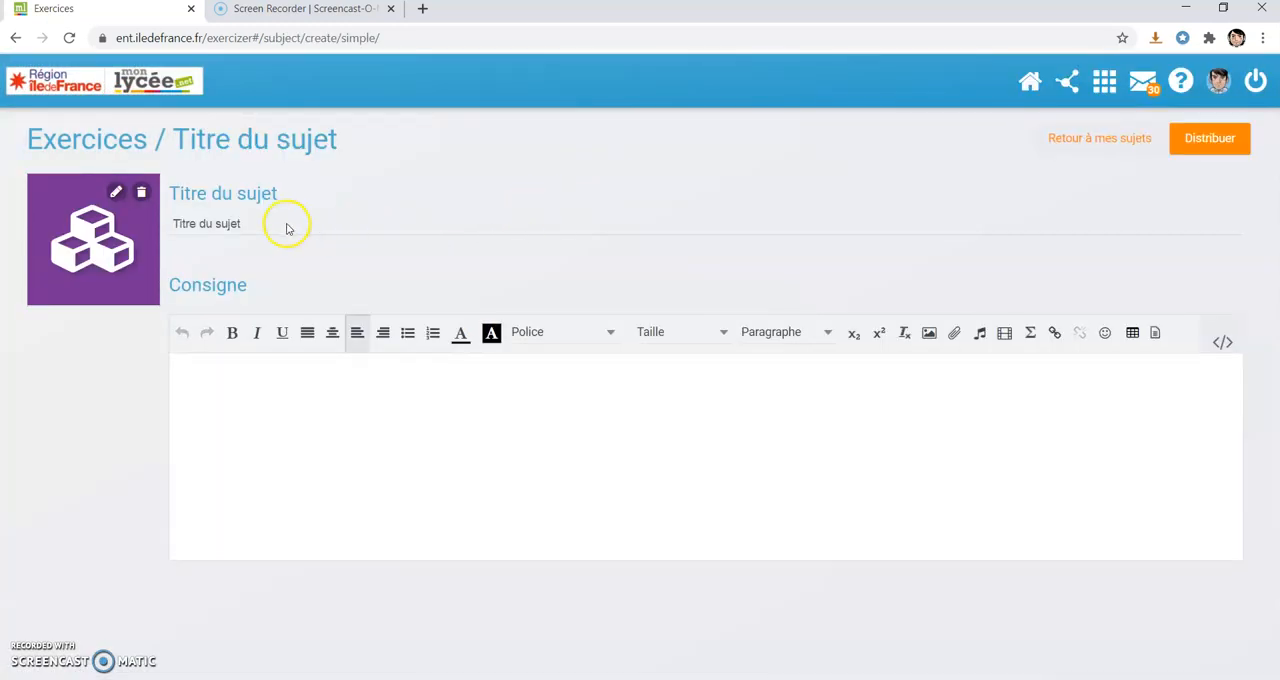
left_click(286, 228)
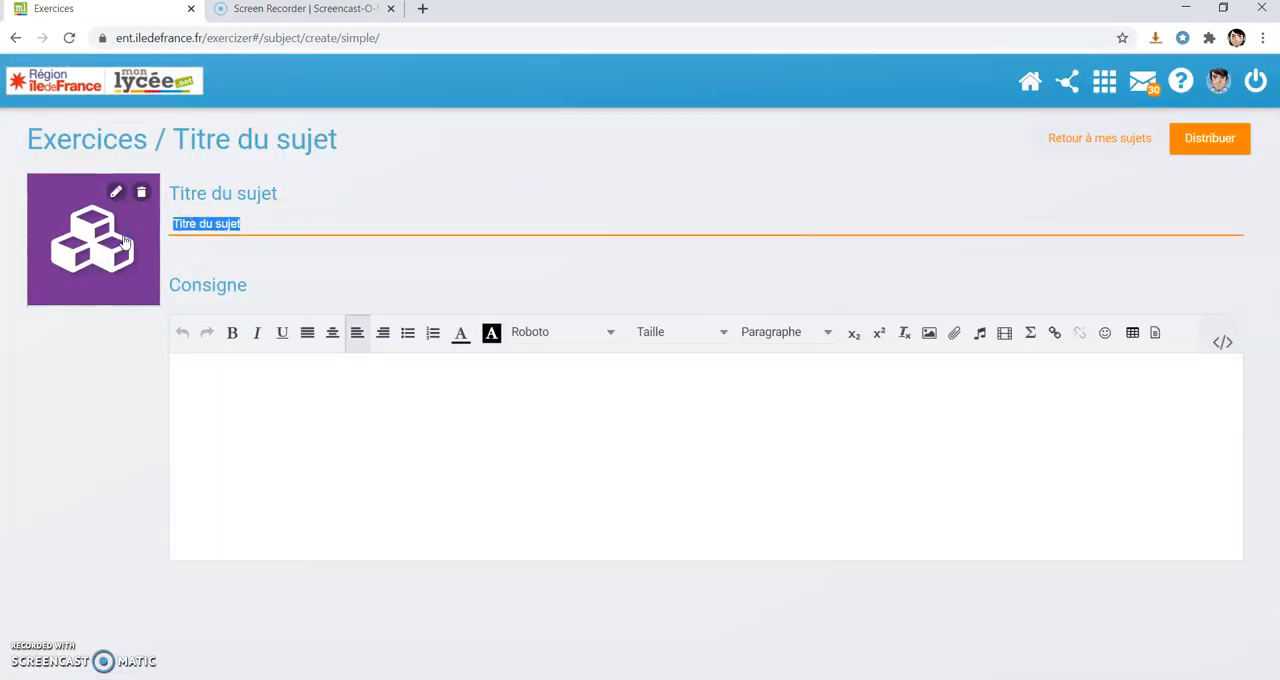
type("sujet test")
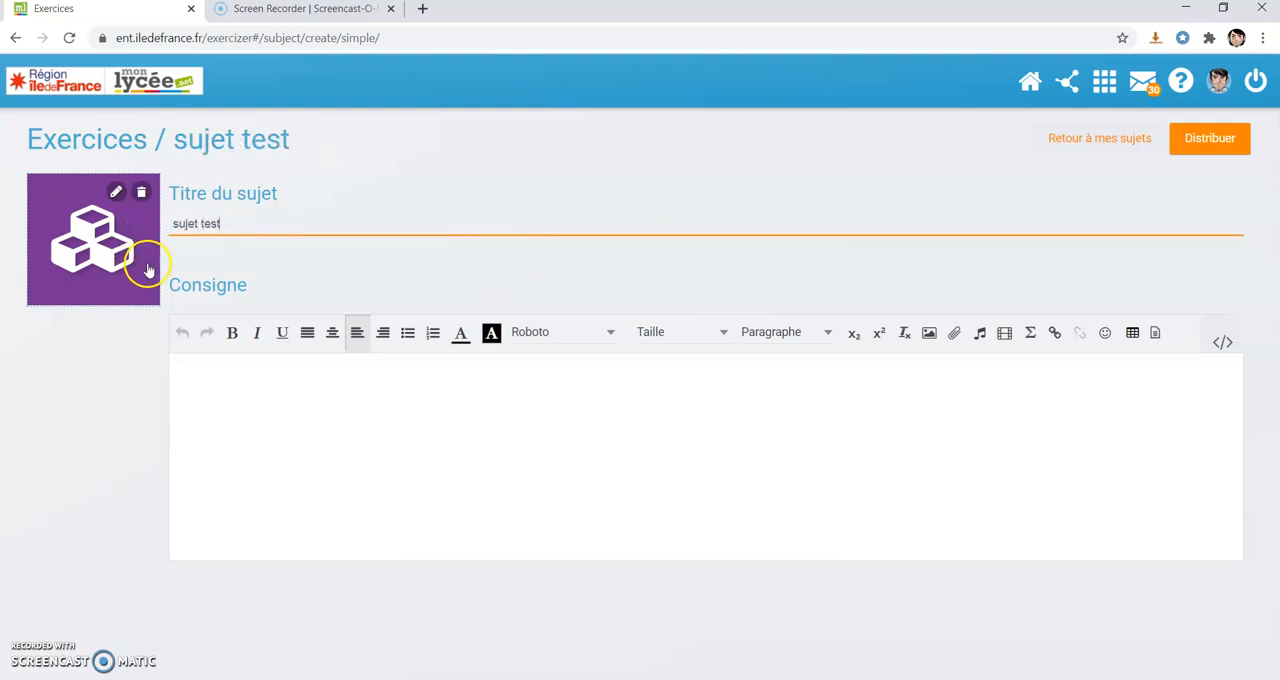
Paste the text "Télécharger le sujet joint. répondez sur une fichier traitement de texte puis joindre ce fichier à votre réponse" into the Consigne.
left_click(249, 380)
left_click(515, 679)
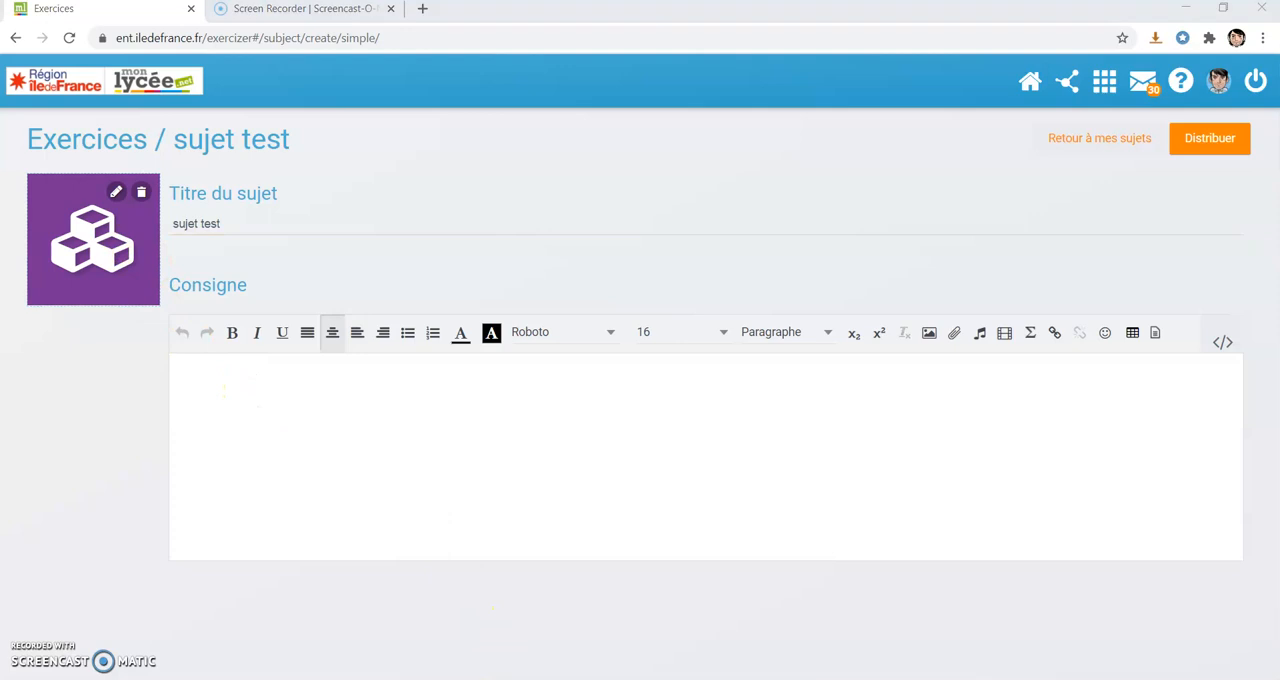
left_click_drag(1054, 220, 472, 212)
key("ctrl+c")
left_click(320, 358)
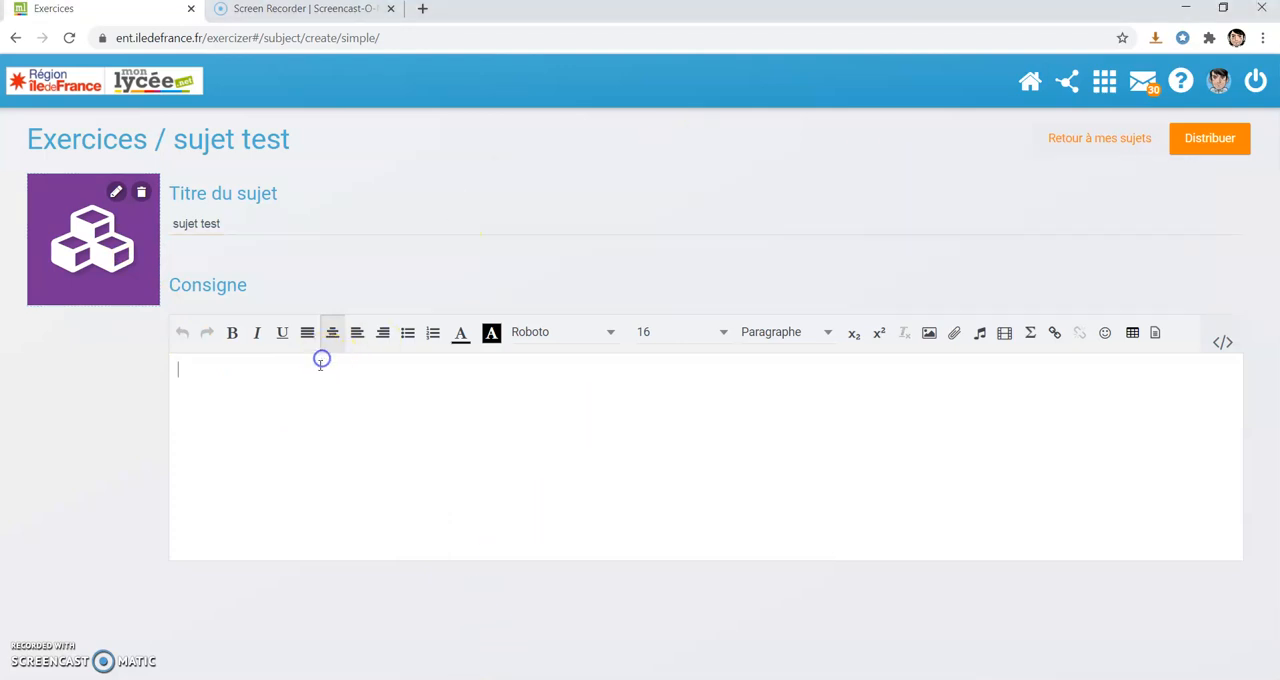
key("ctrl+v")
left_click(707, 387)
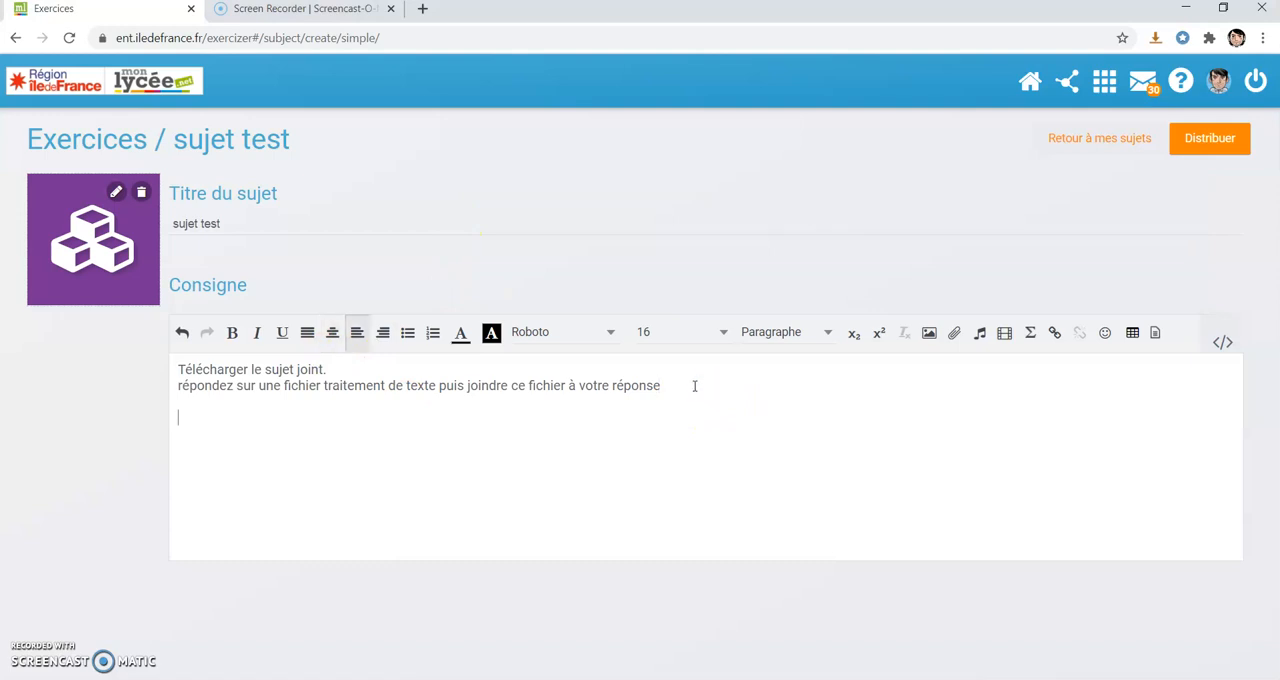
Correct the first word of the Consigne to "Téléchargez" and place the cursor on the empty line below the text.
left_click(244, 369)
key("BackSpace")
type("z")
left_click(213, 417)
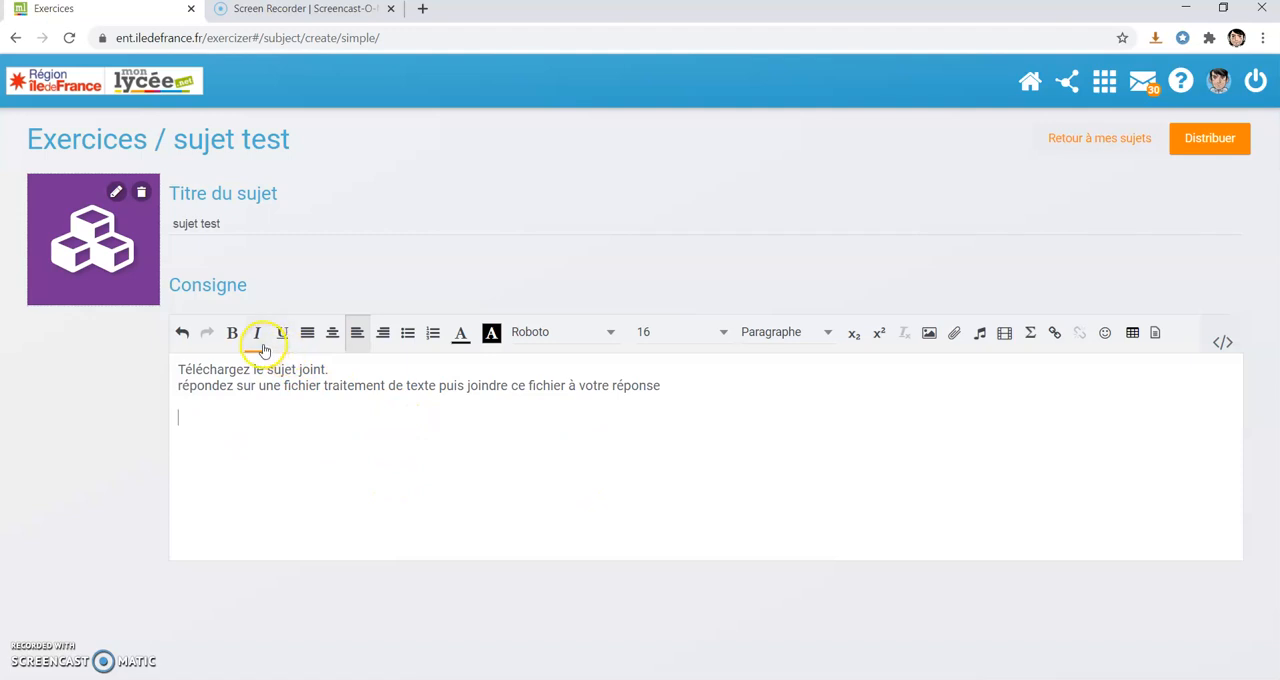
Upload the file devoir_test from the Bureau folder as an attachment document and import it into the personal space.
left_click(956, 338)
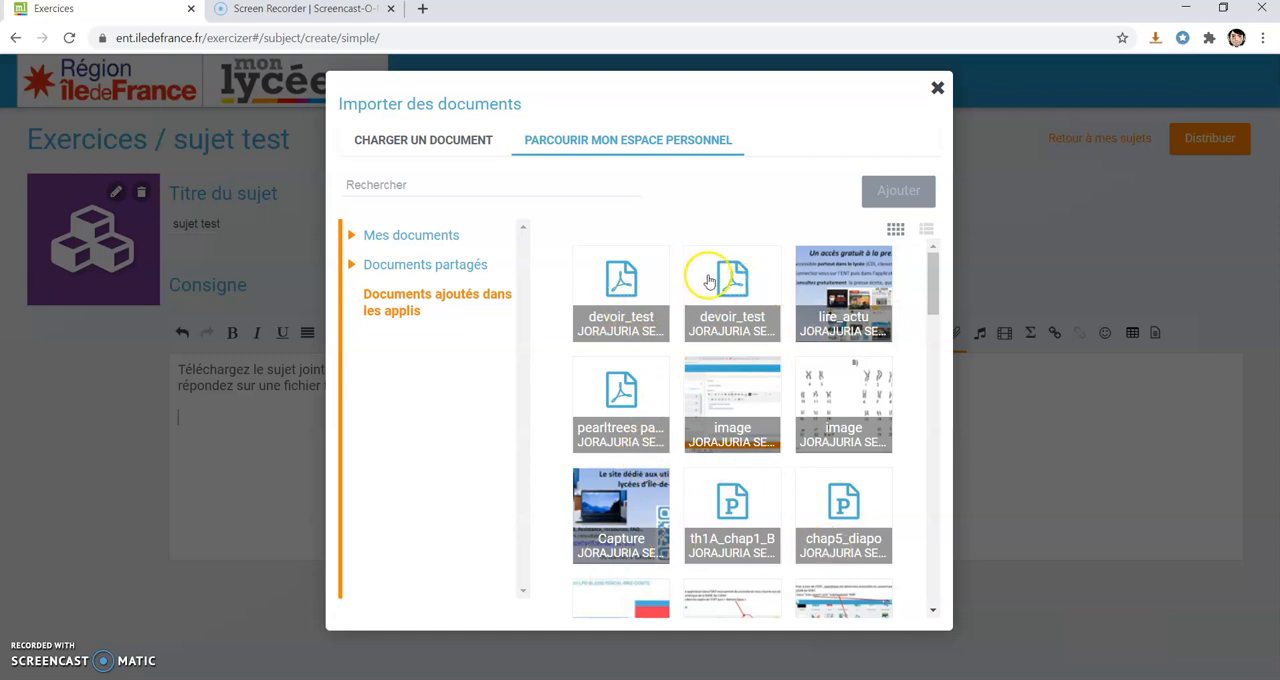
left_click(405, 148)
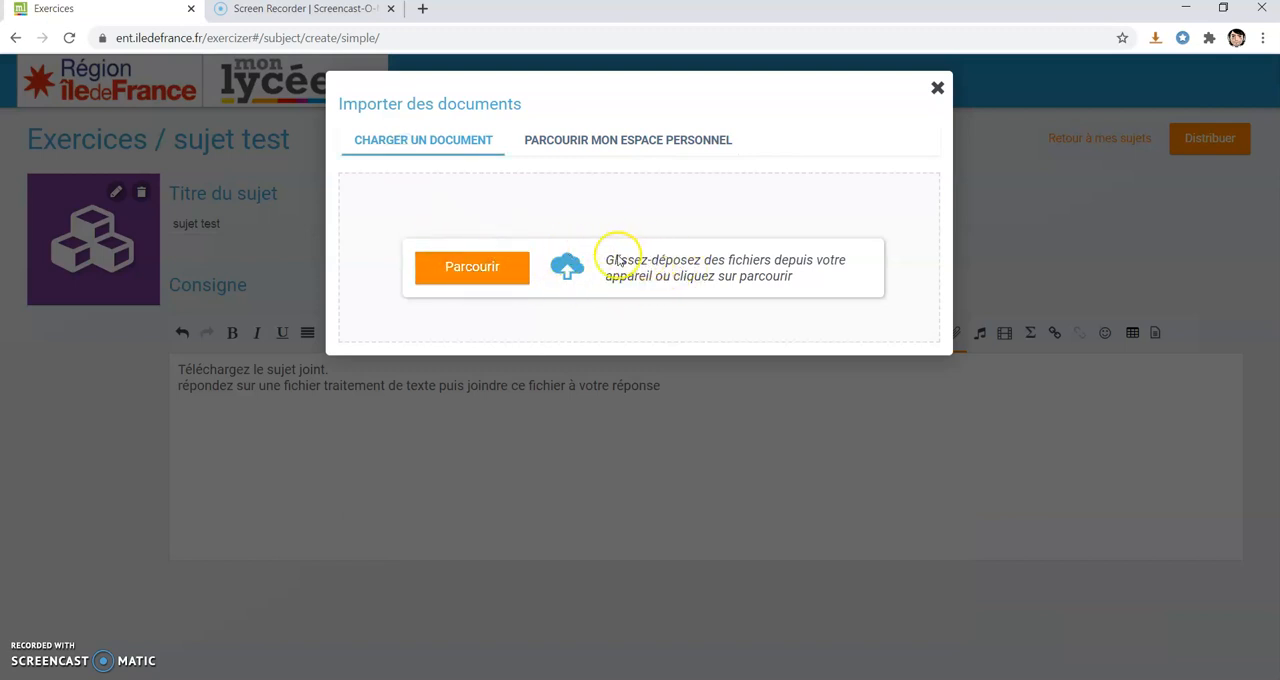
left_click(489, 268)
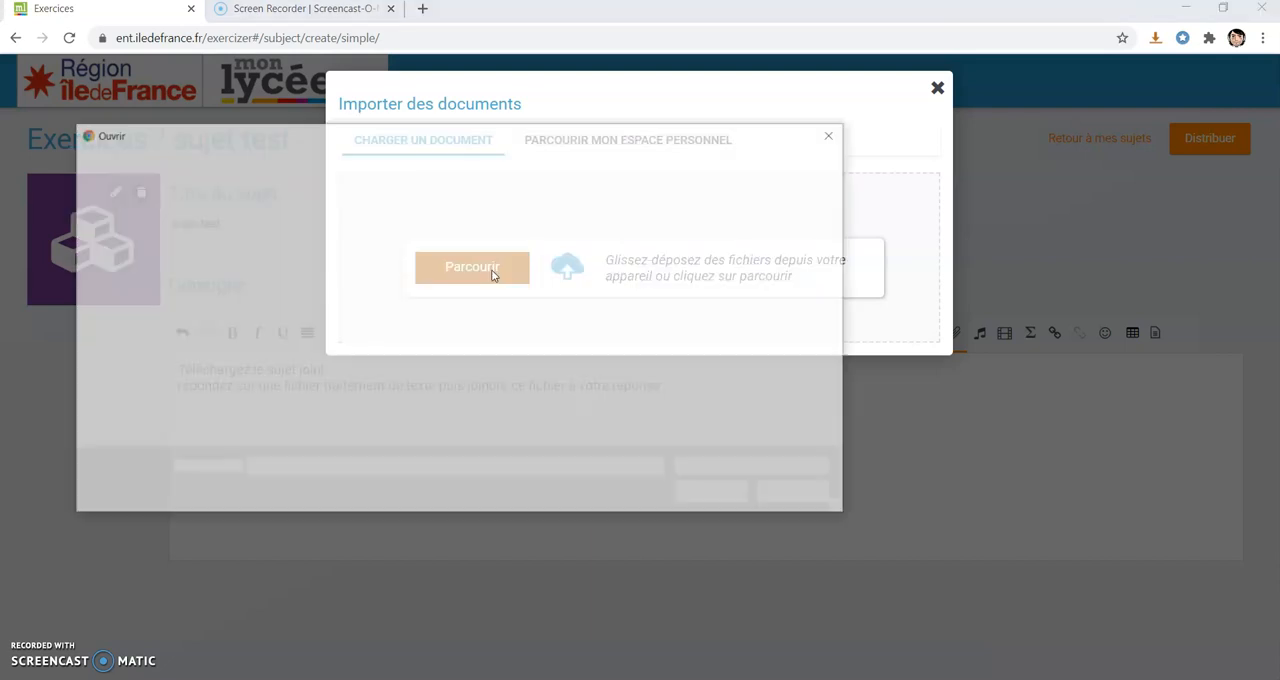
left_click(136, 237)
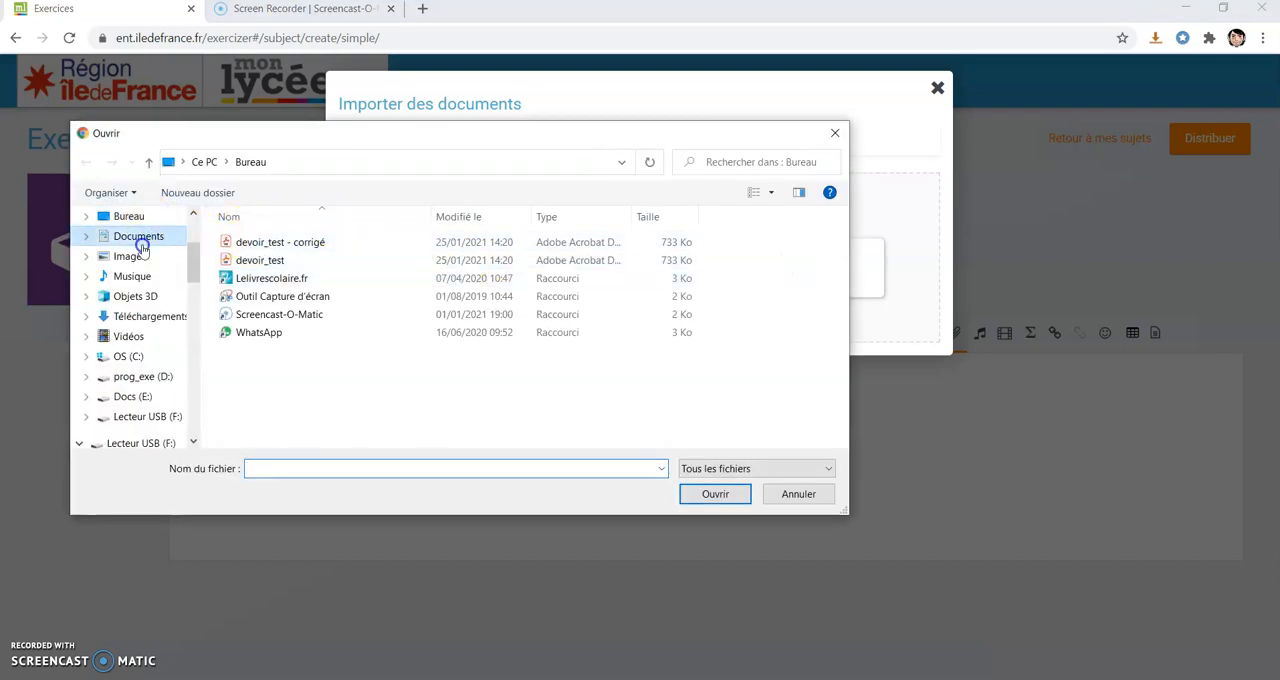
left_click(128, 218)
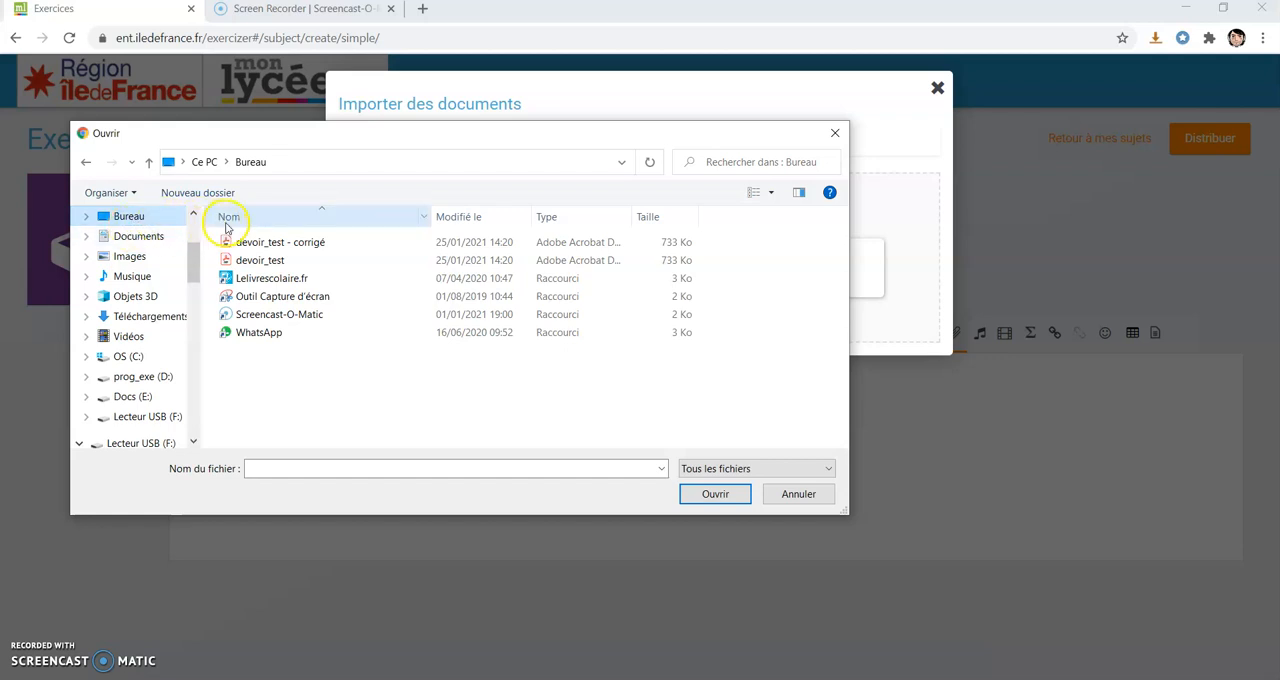
left_click(252, 262)
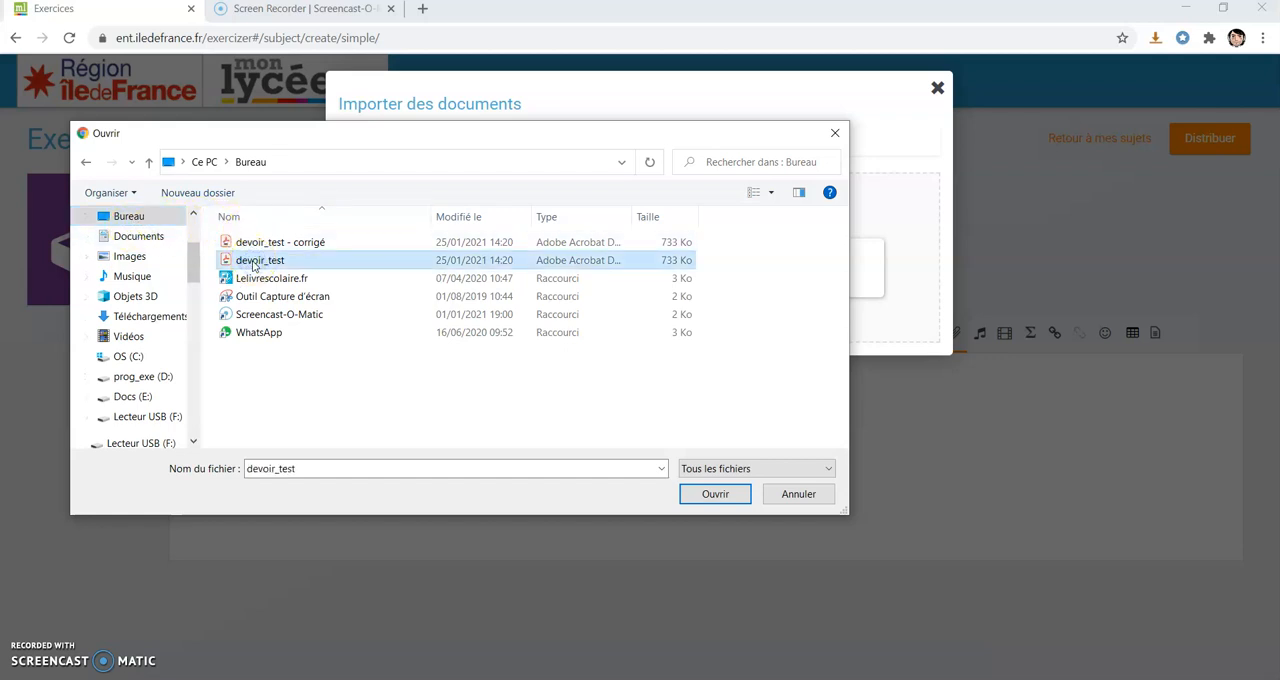
left_click(716, 494)
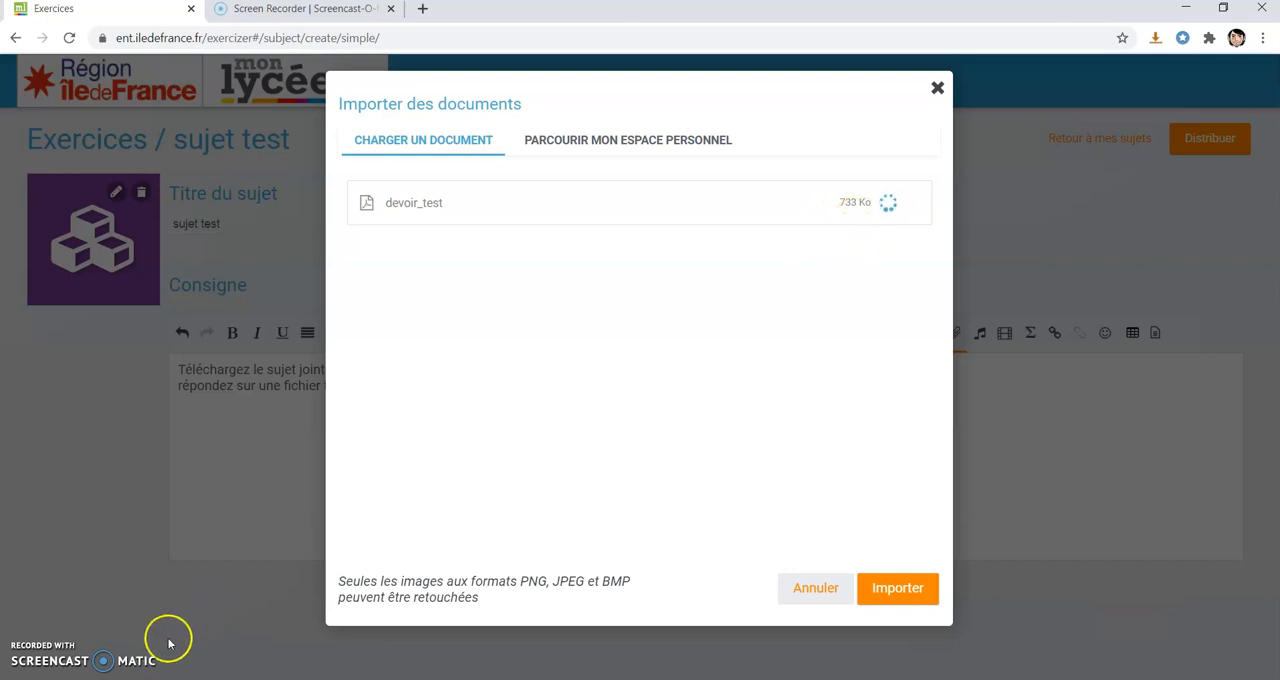
left_click(897, 590)
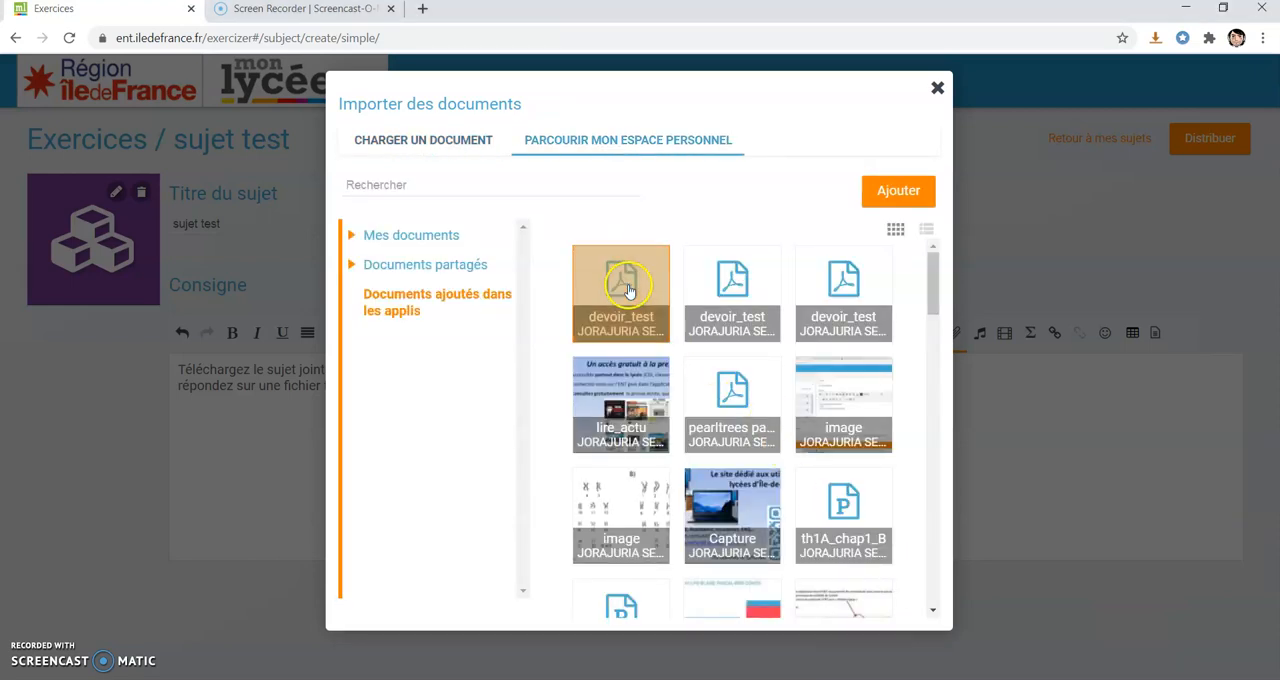
Attach the newly imported devoir_test document to the Consigne.
left_click(619, 288)
left_click(619, 288)
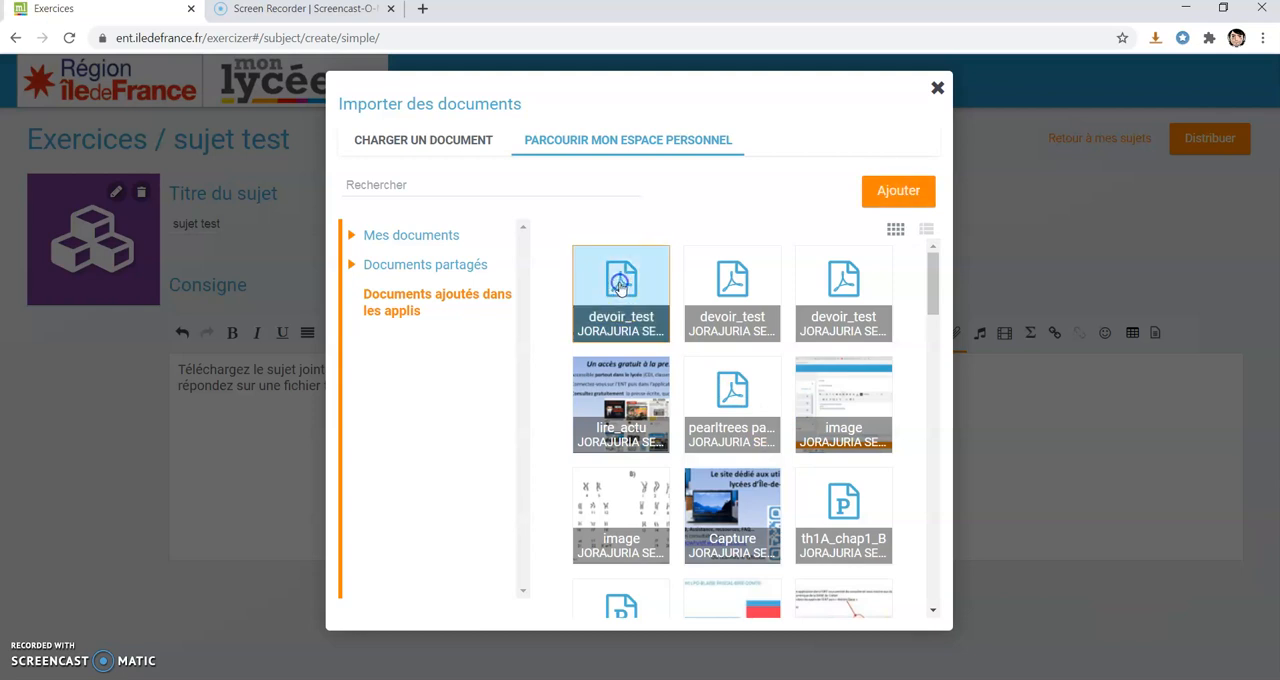
left_click(893, 193)
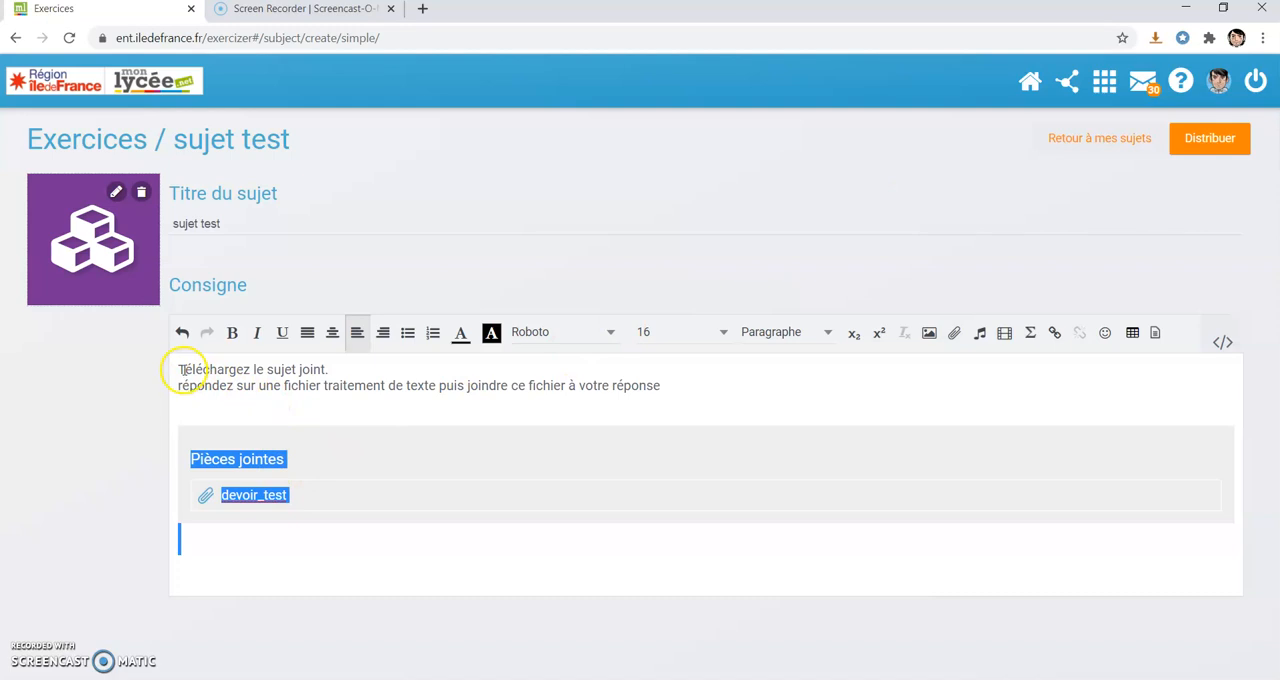
left_click(245, 557)
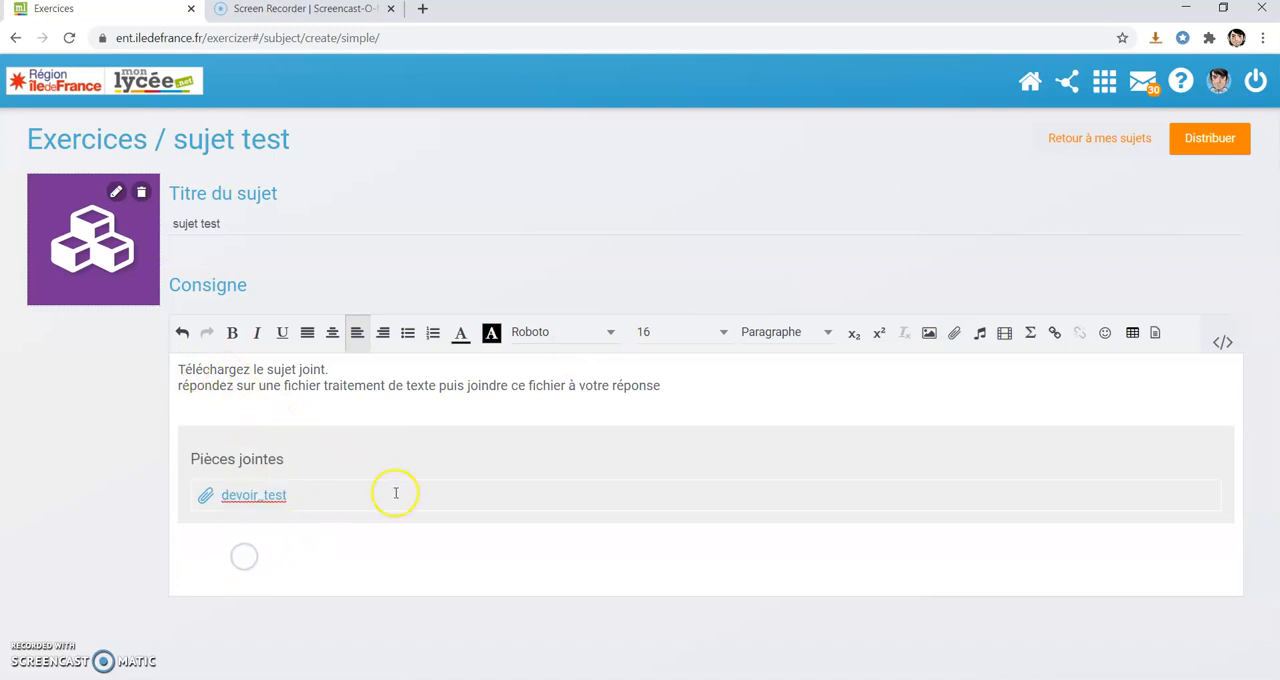
Start distributing the subject and add the group Classe_test to its recipients.
left_click(1212, 140)
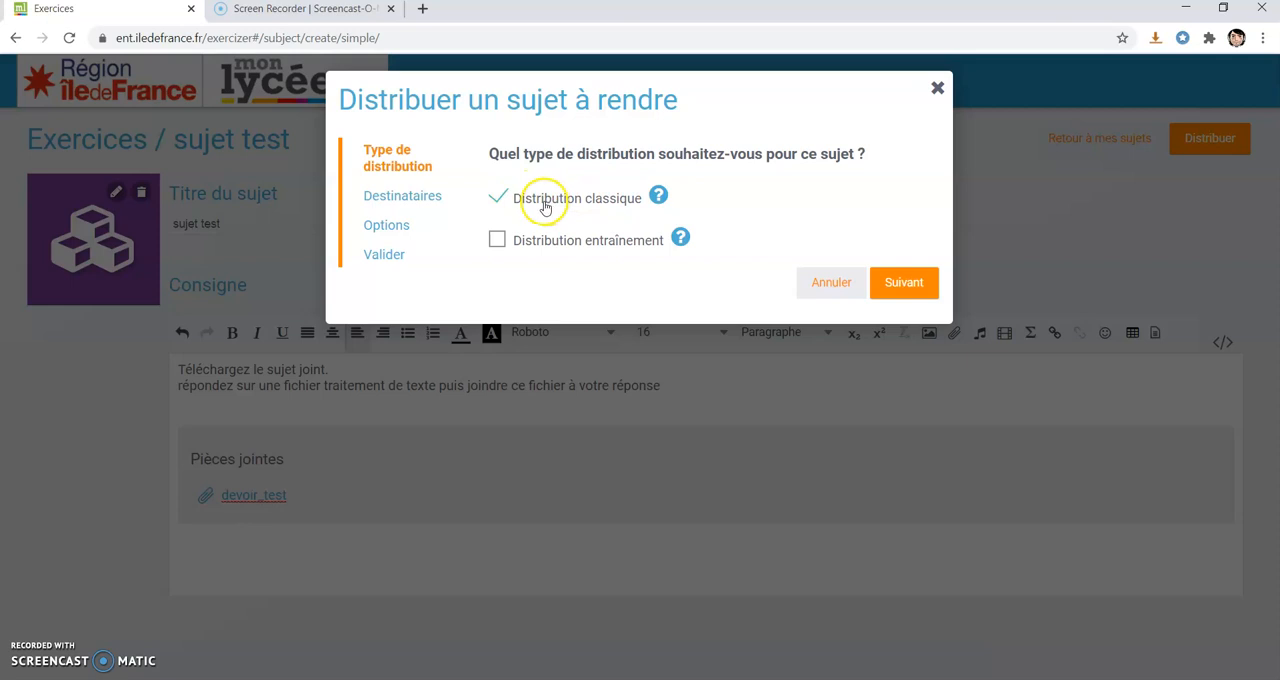
left_click(412, 205)
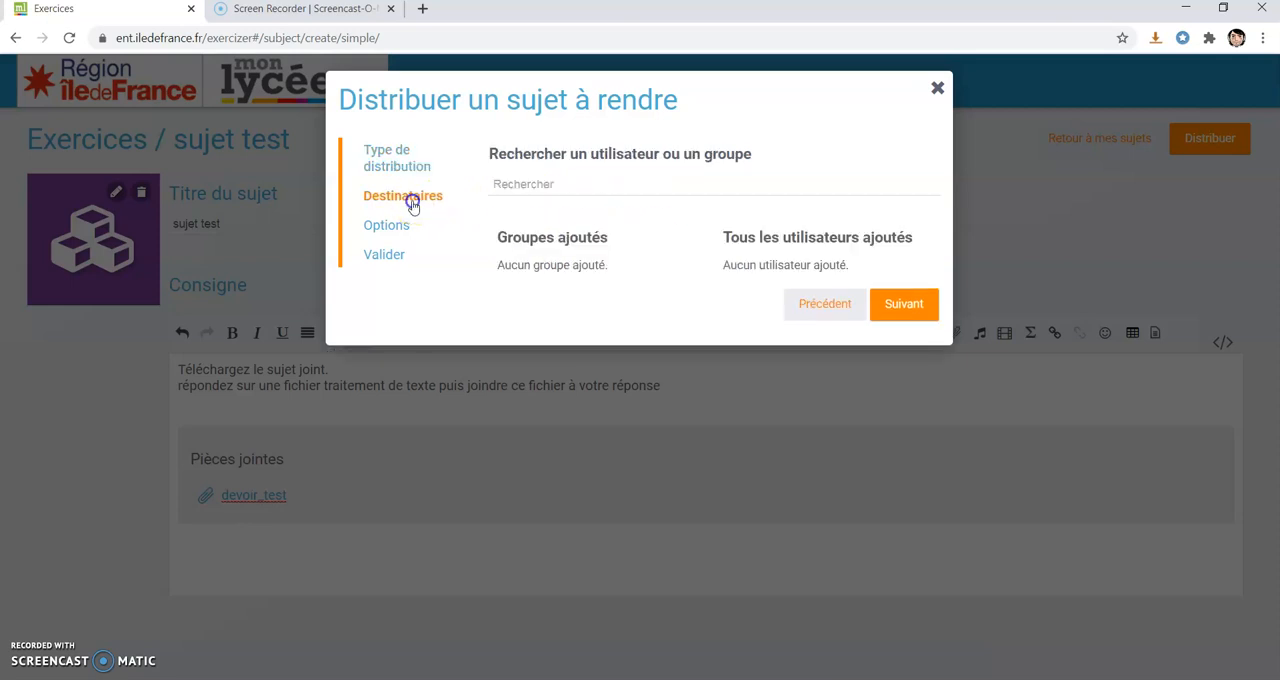
left_click(526, 186)
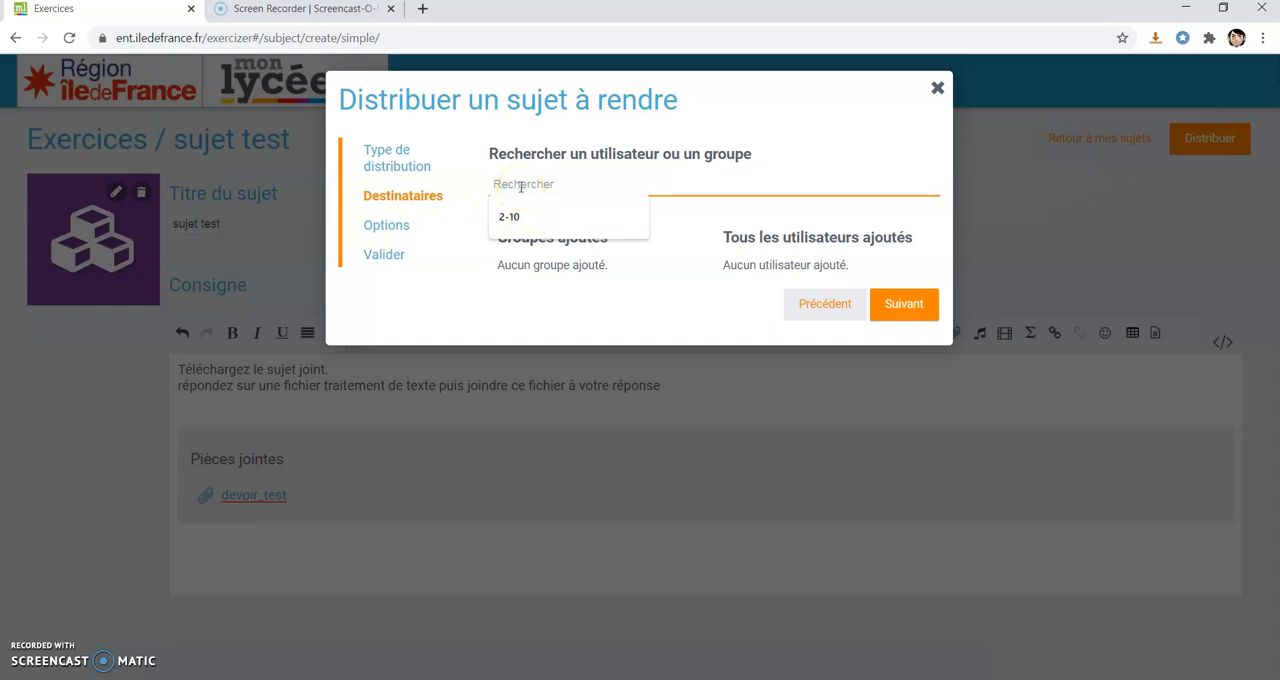
type("classe")
left_click(545, 190)
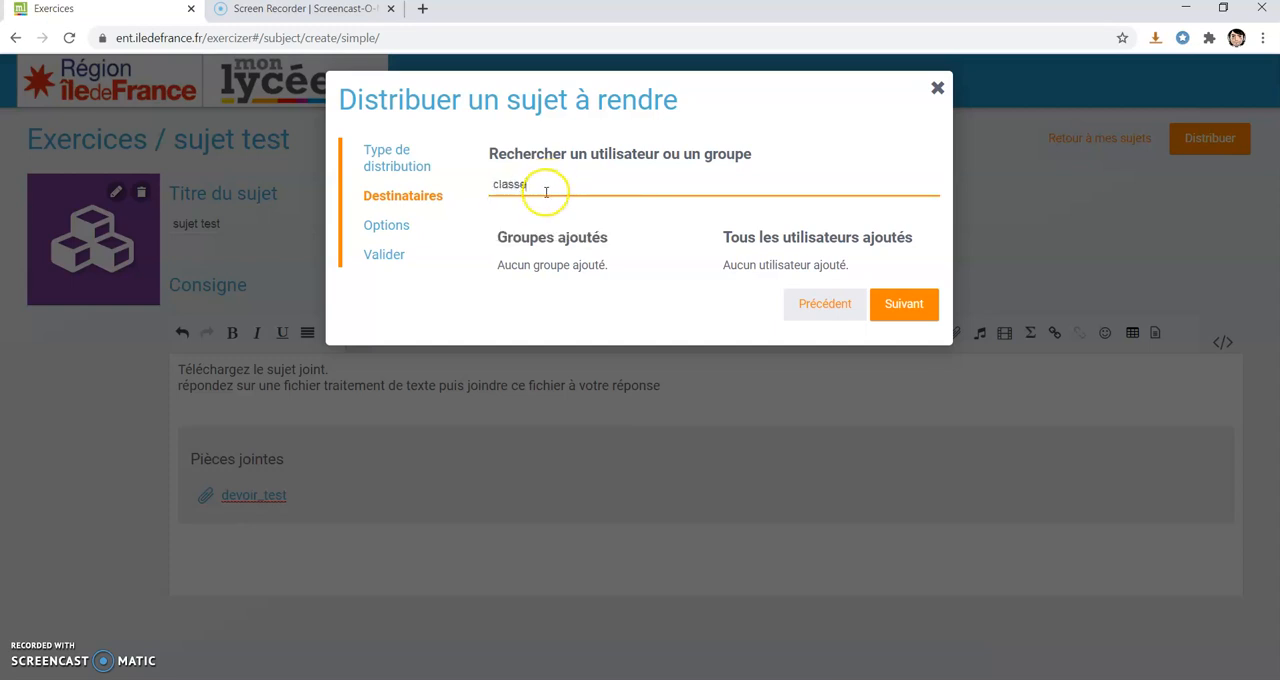
key("BackSpace")
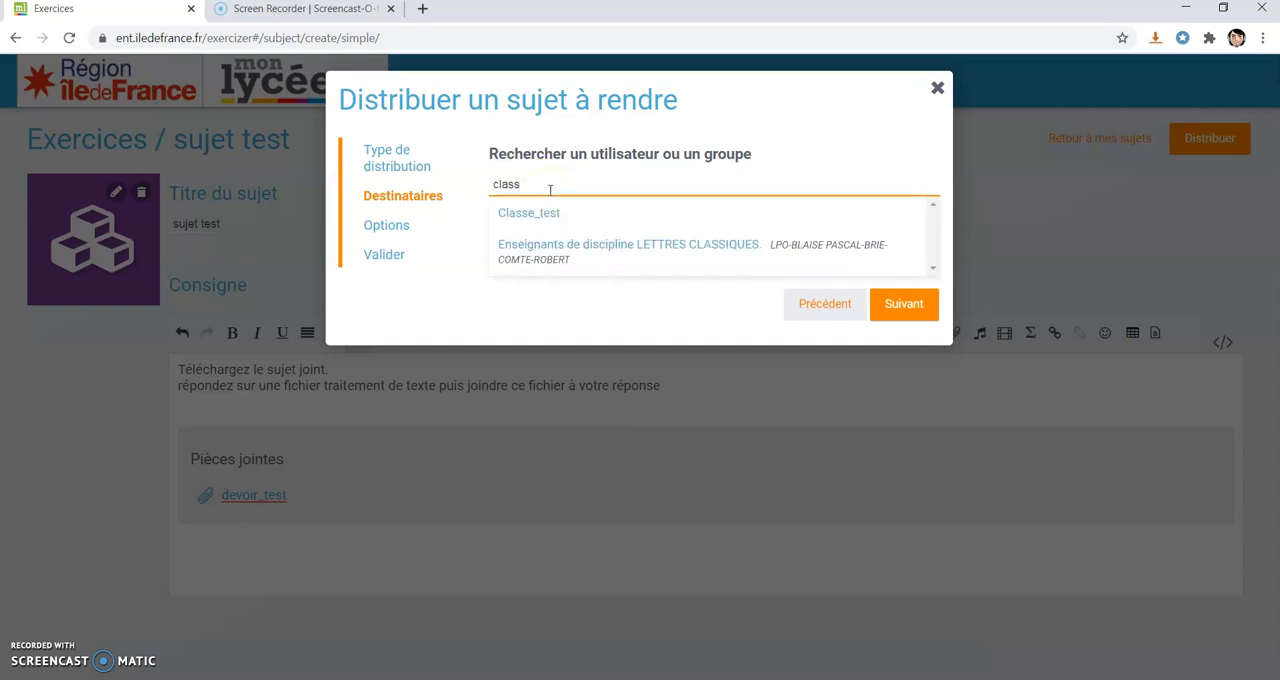
left_click(545, 214)
left_click(545, 214)
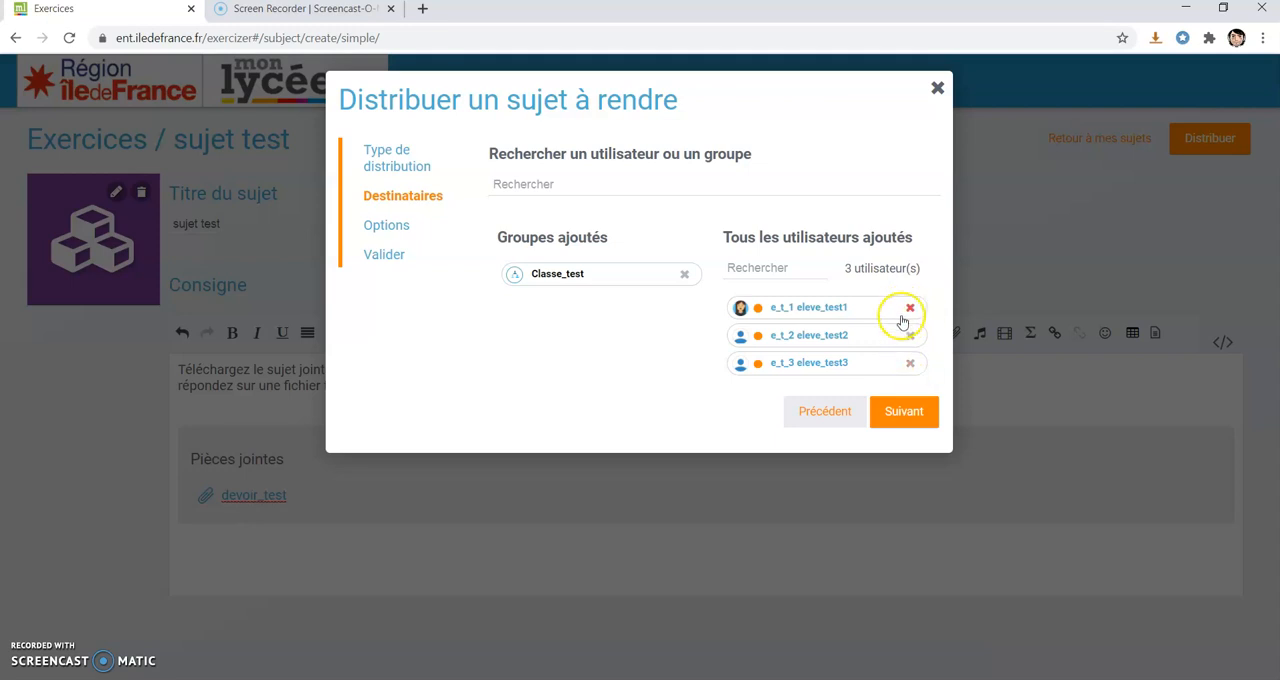
Accept the proposed start, end and corrigé publication dates in the distribution options and continue to validation.
left_click(901, 415)
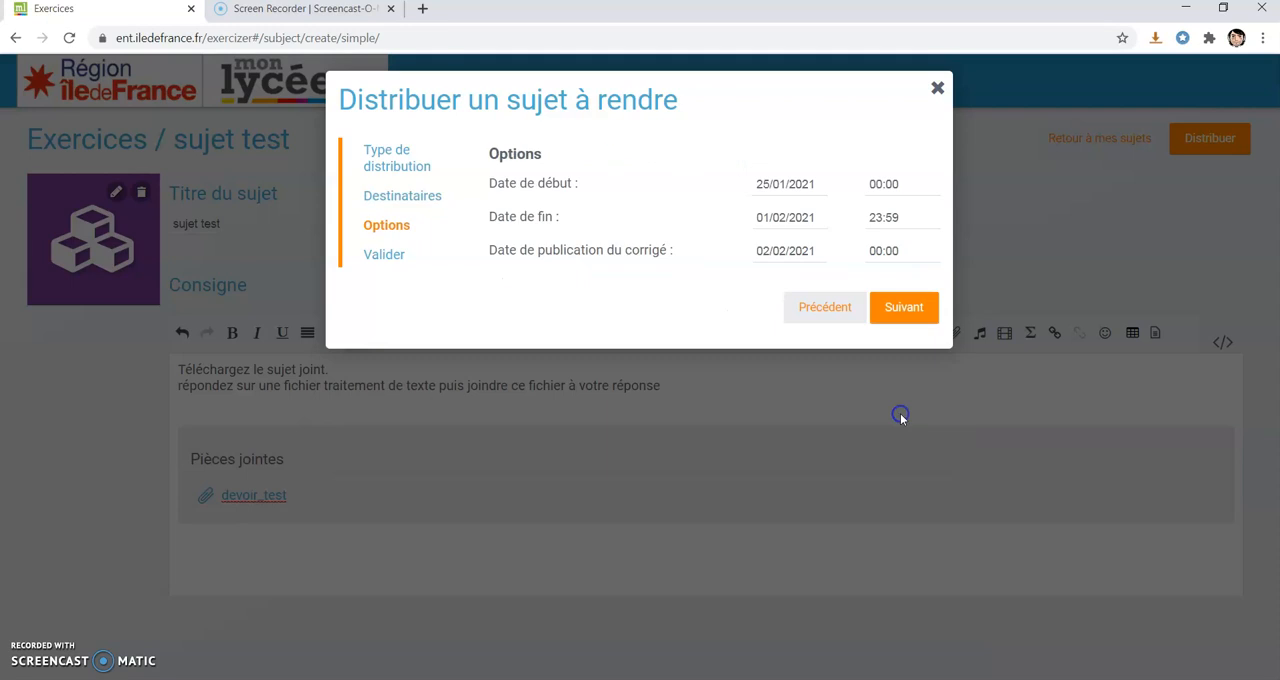
left_click(776, 183)
left_click(828, 175)
left_click(810, 185)
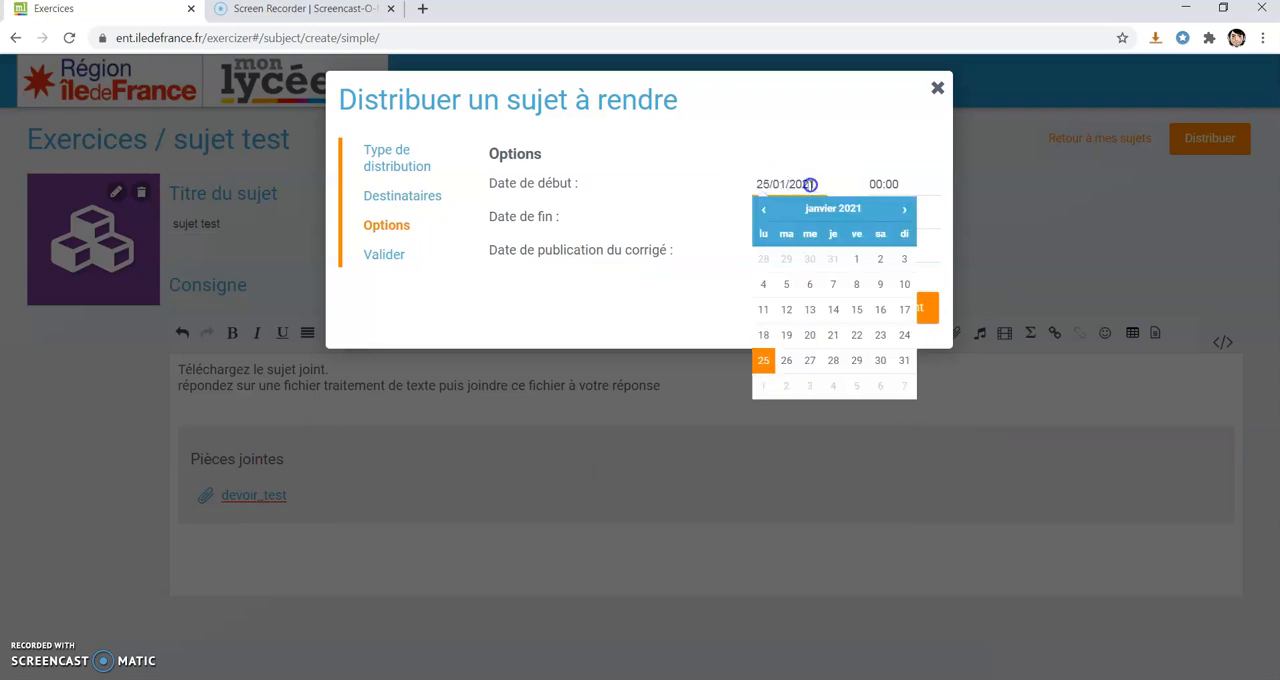
left_click(703, 215)
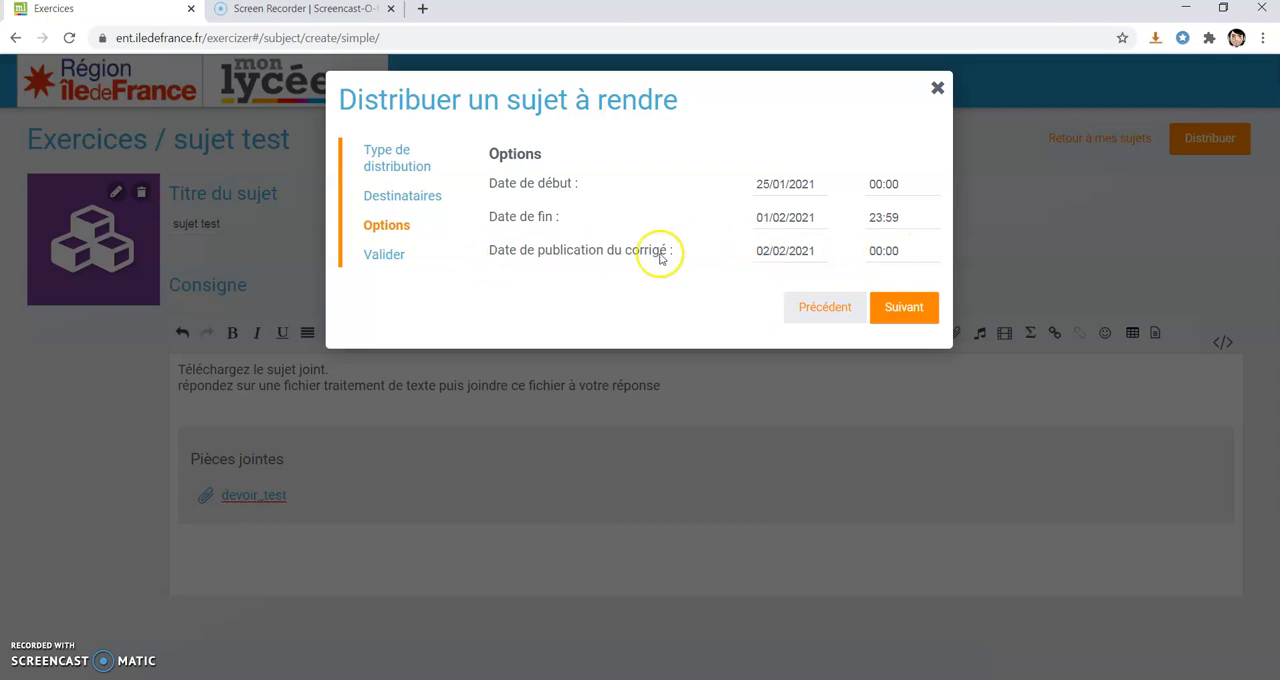
left_click(904, 306)
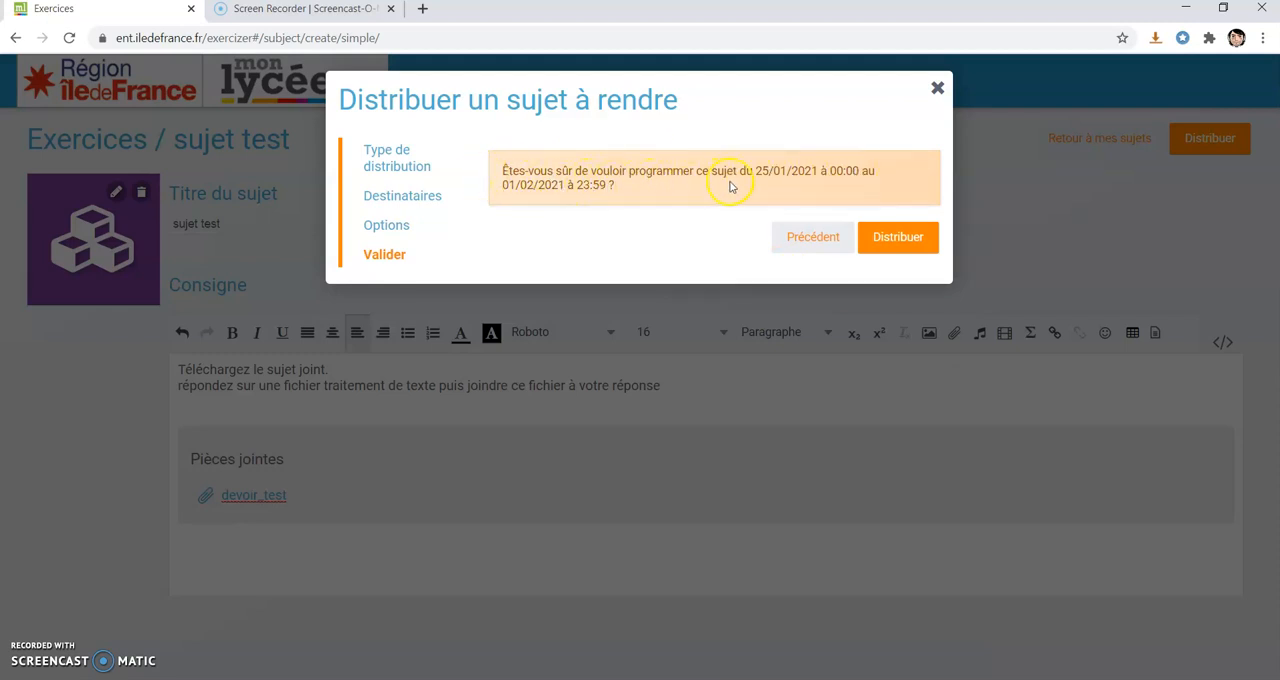
Recheck the options, recipients and distribution type, and distribute the subject to the class.
left_click(388, 222)
left_click(391, 196)
left_click(393, 166)
left_click(388, 254)
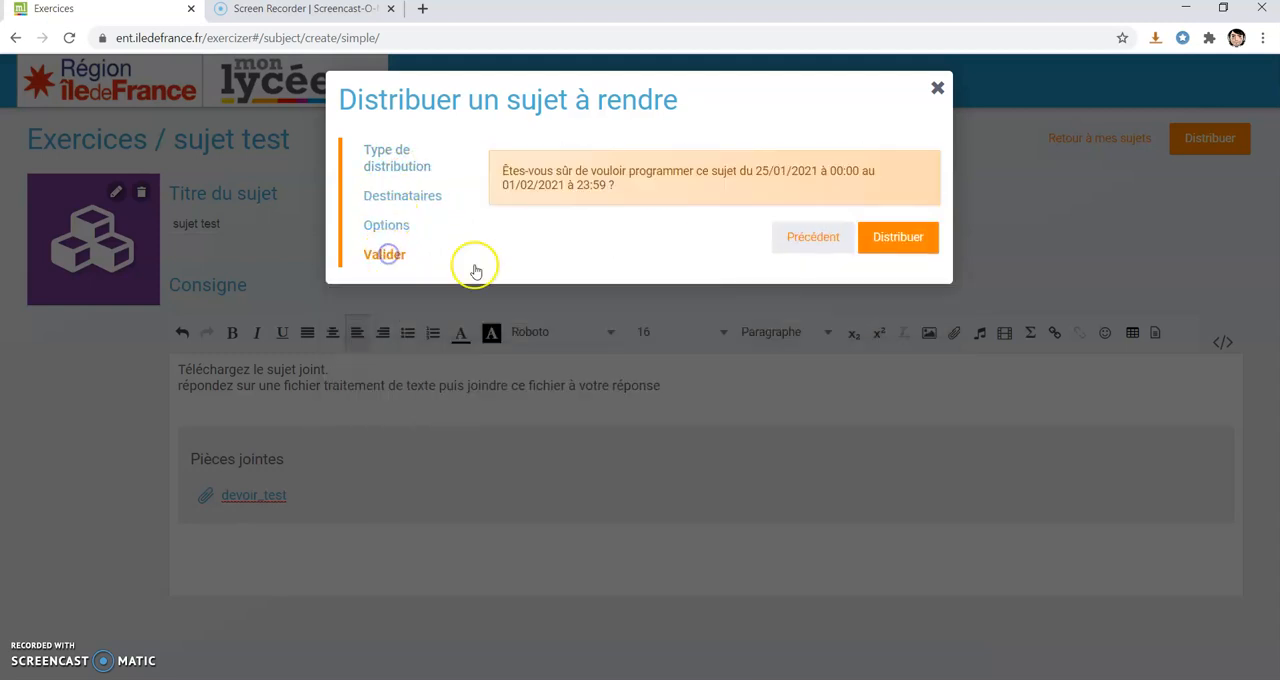
left_click(897, 233)
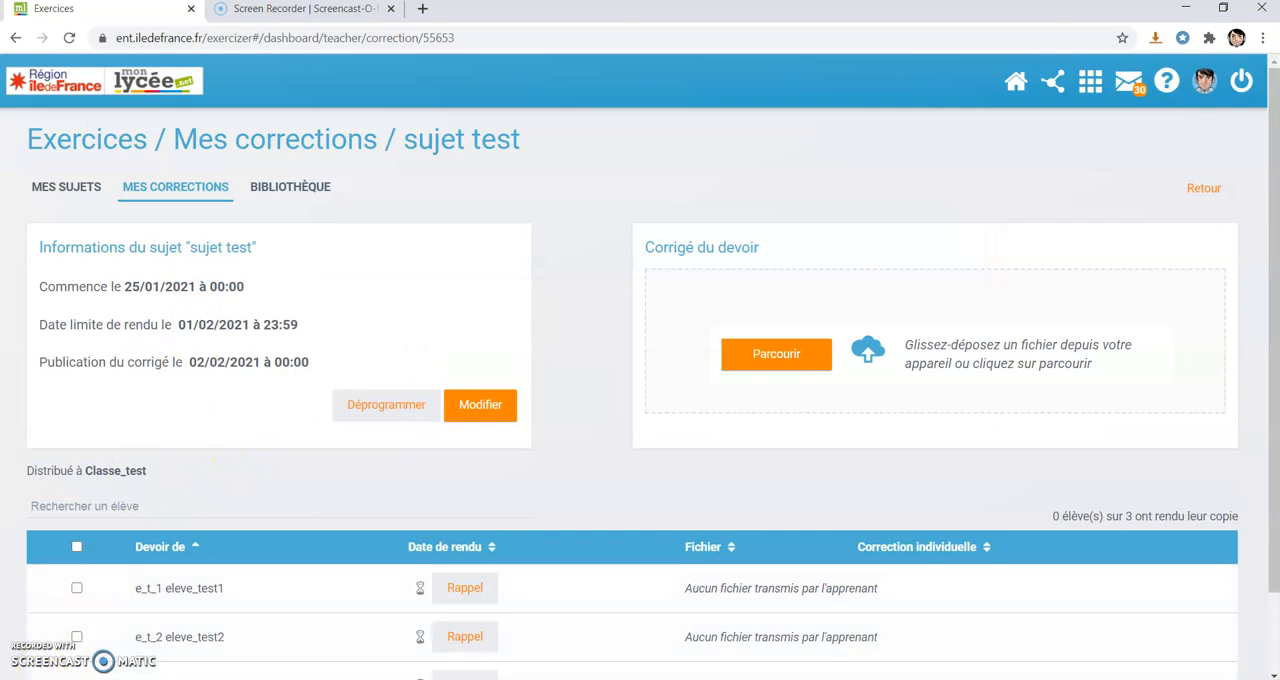
scroll(476, 406, "down", 1)
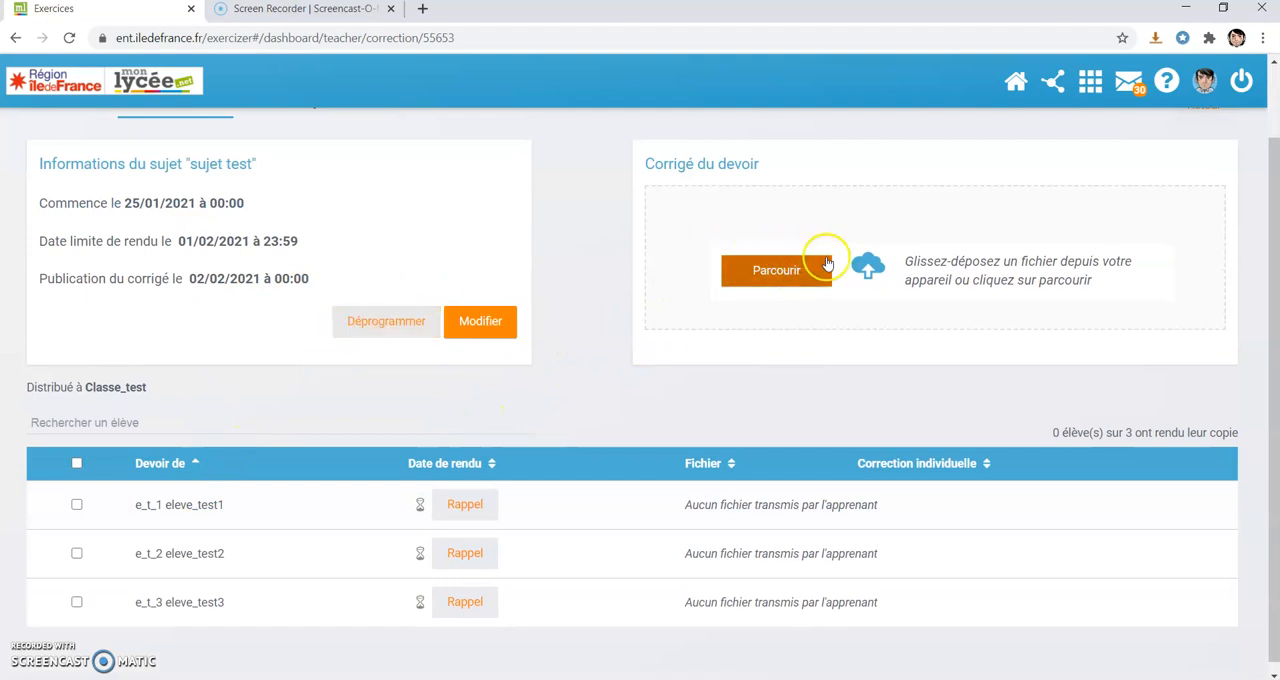
Upload the devoir_test - corrigé file from the desktop as the corrigé of the distributed sujet test.
left_click(773, 267)
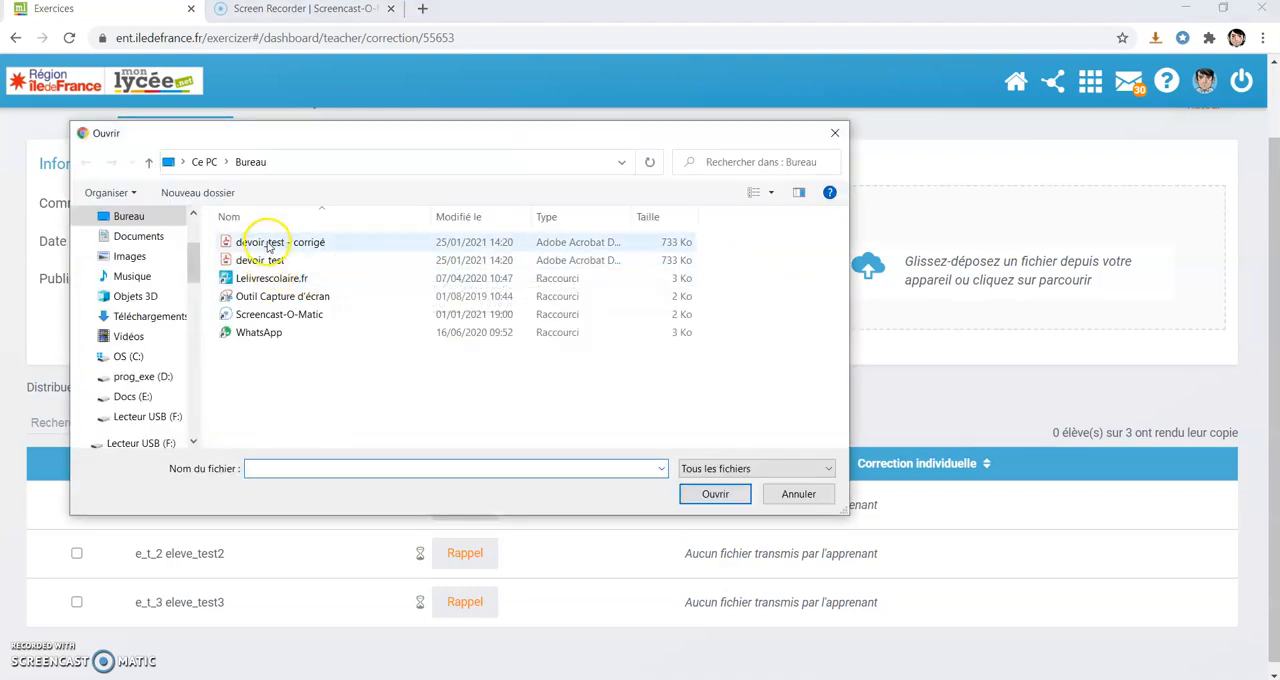
left_click(268, 243)
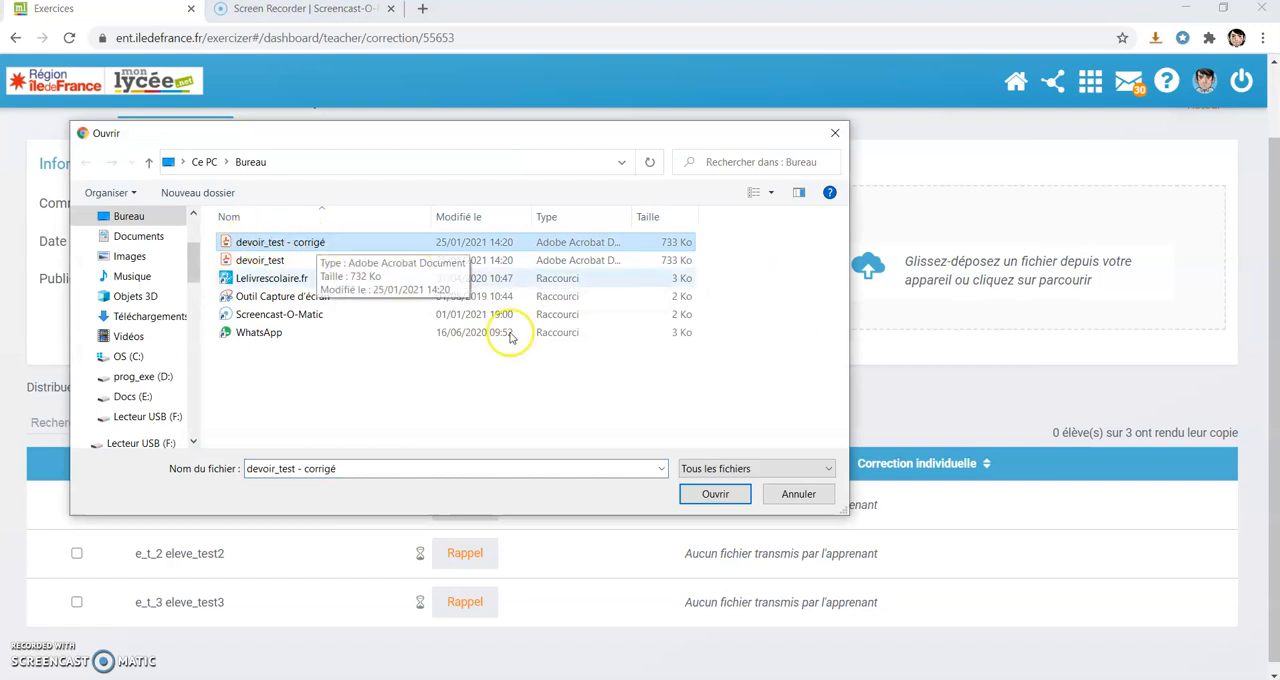
left_click(715, 494)
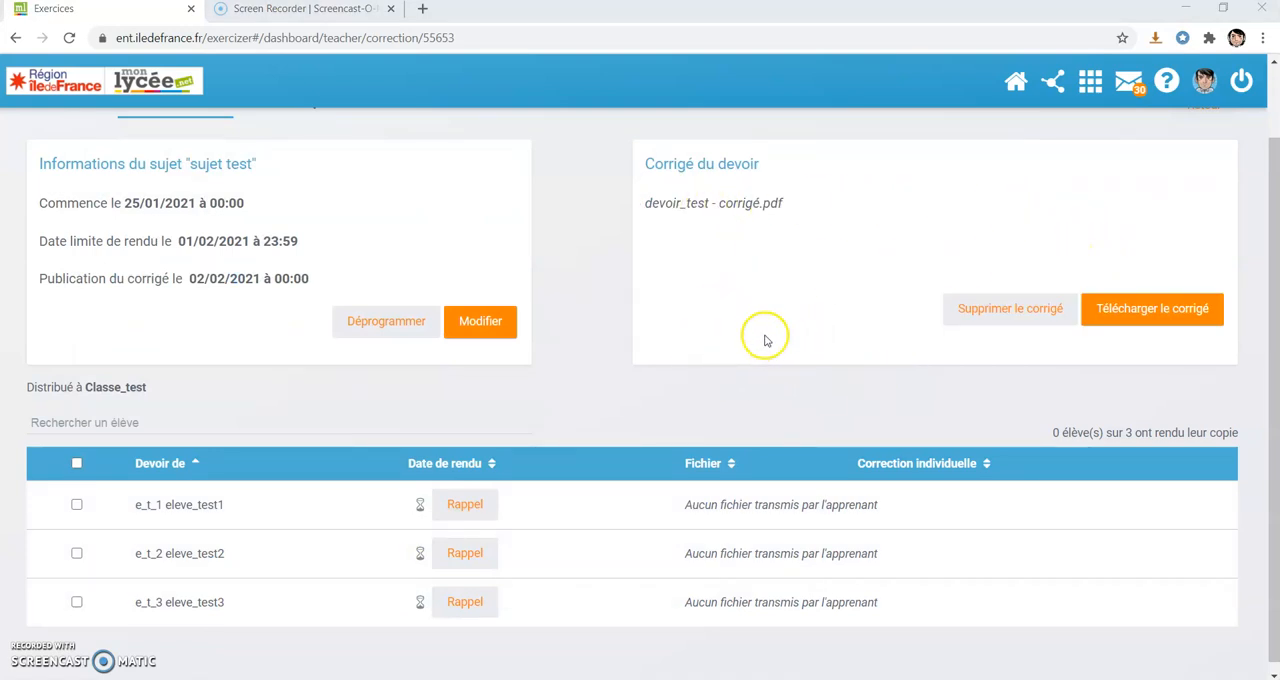
scroll(838, 336, "up", 1)
scroll(638, 326, "down", 1)
scroll(638, 326, "down", 1)
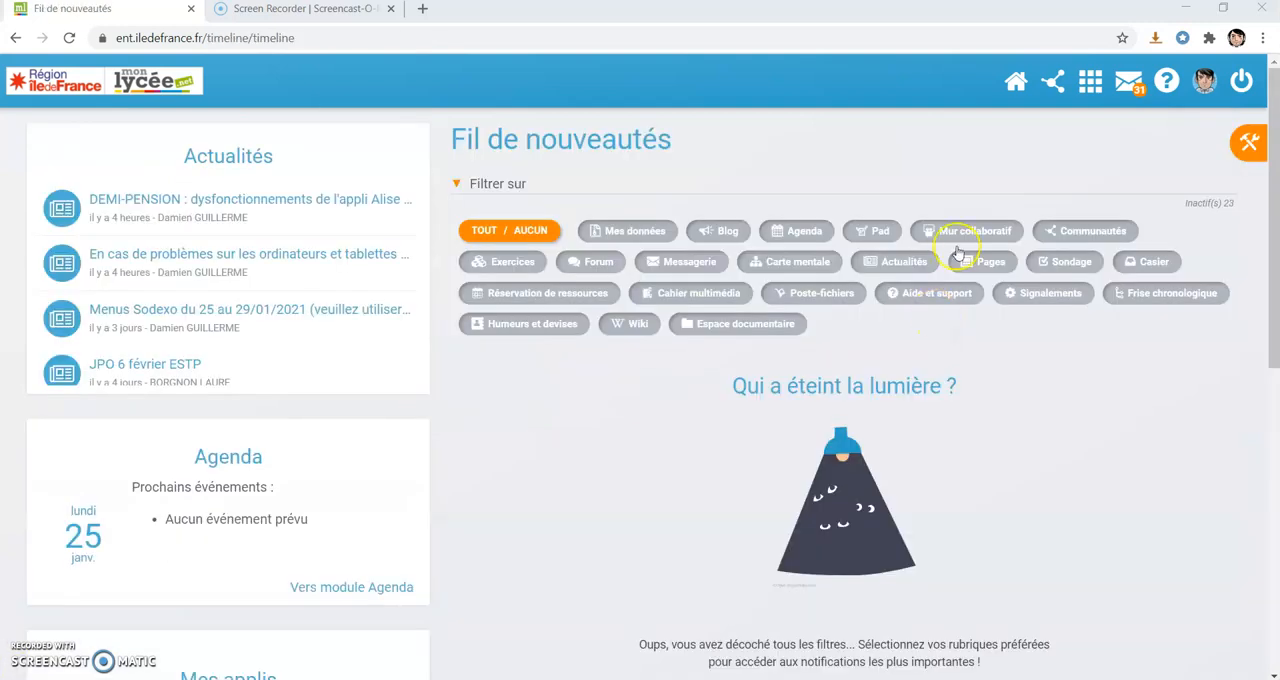
Reopen the Exercices app from the list of all apps and open the corrections page of sujet test.
left_click(1088, 82)
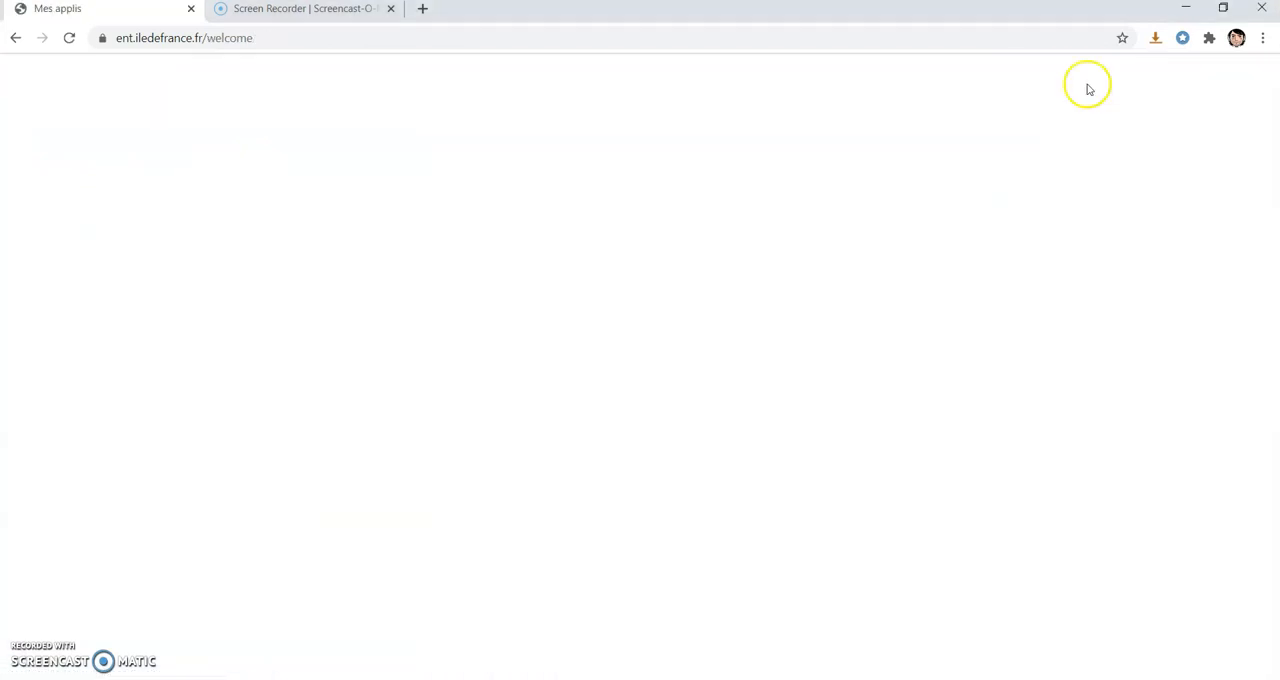
scroll(543, 414, "down", 3)
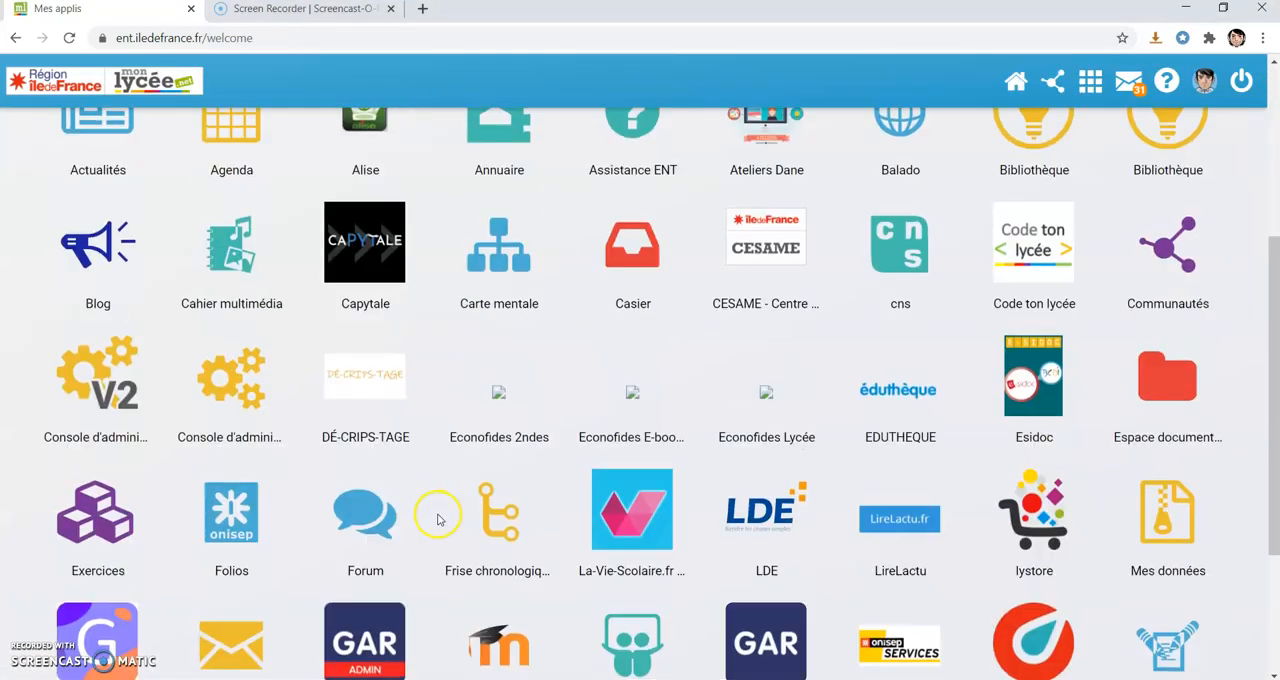
left_click(100, 525)
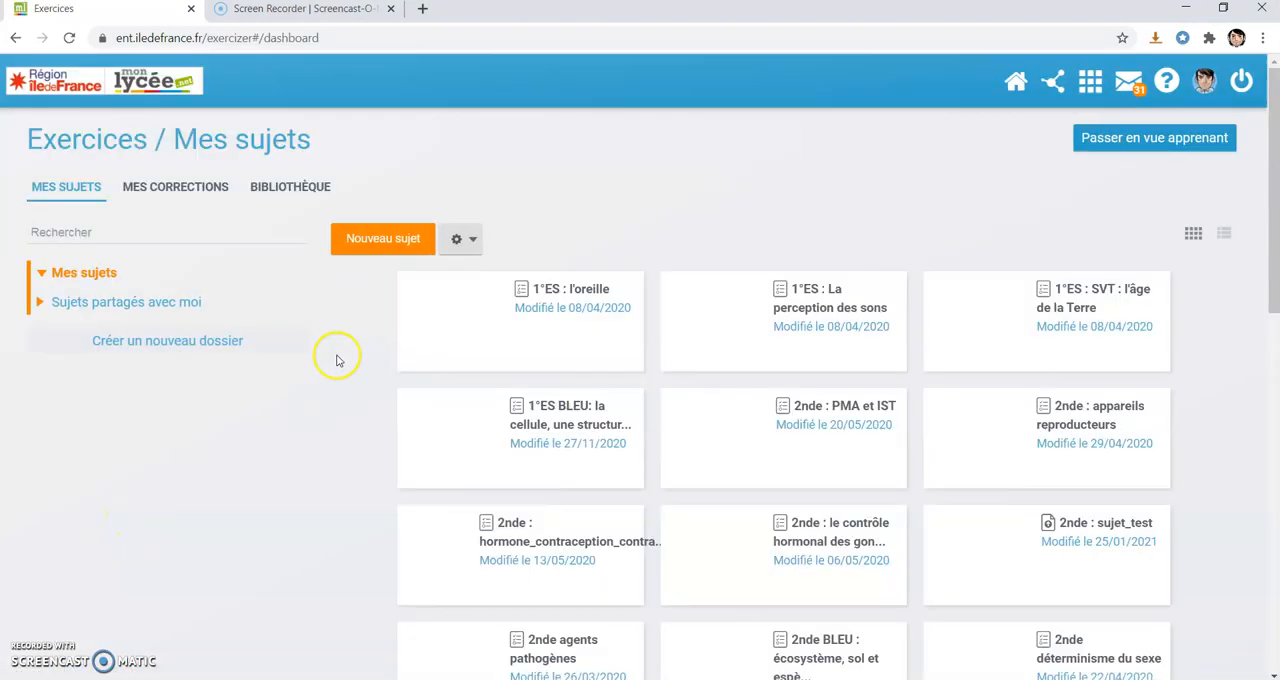
left_click(175, 188)
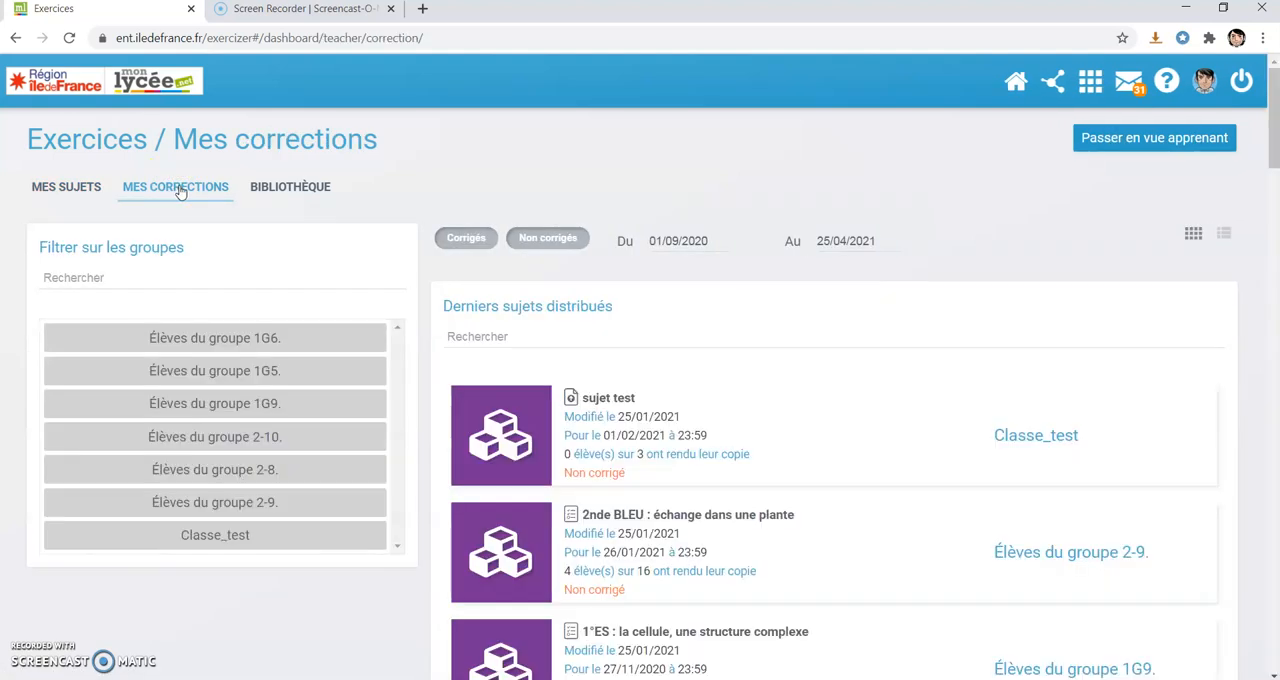
scroll(706, 343, "down", 2)
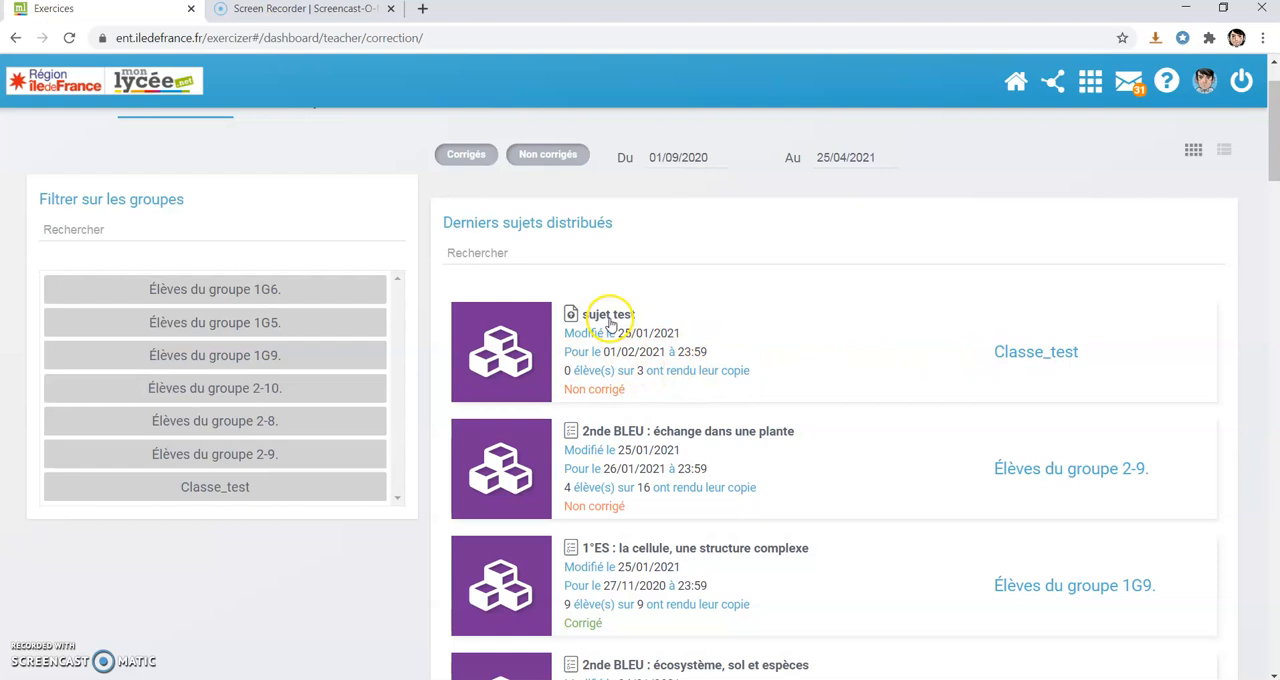
left_click(608, 316)
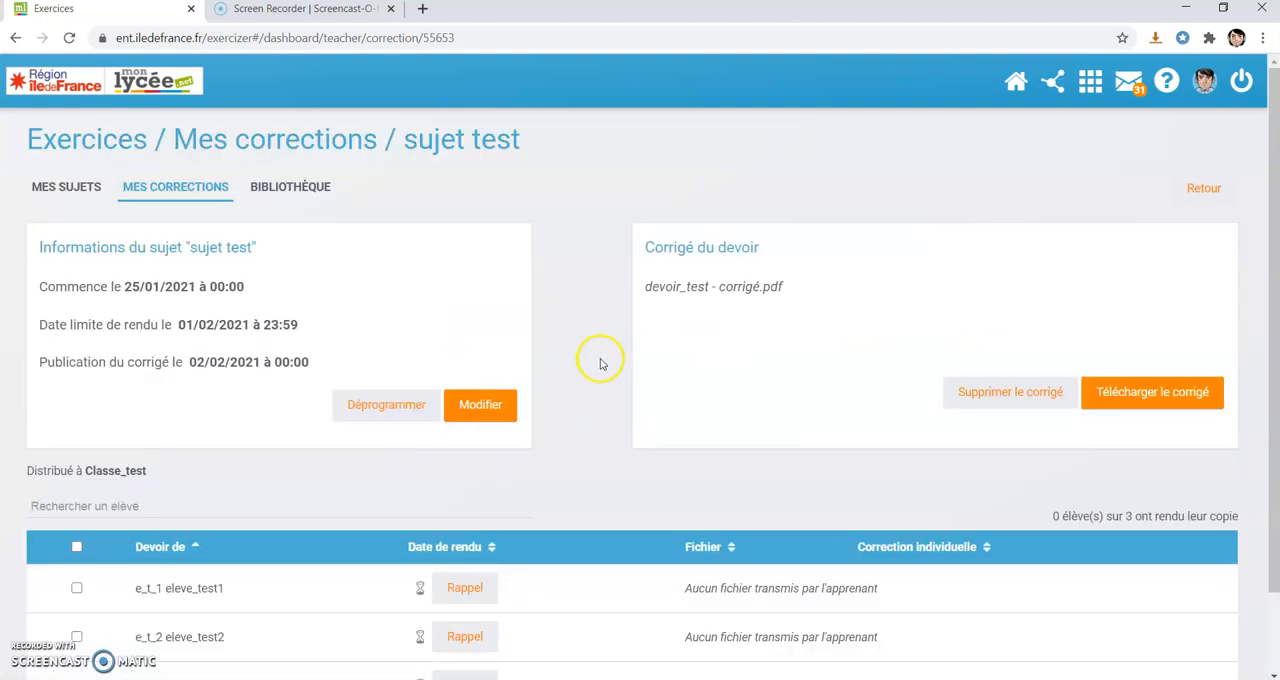
Select the first student's row to examine the actions available for it, and clear the selection.
scroll(600, 364, "down", 2)
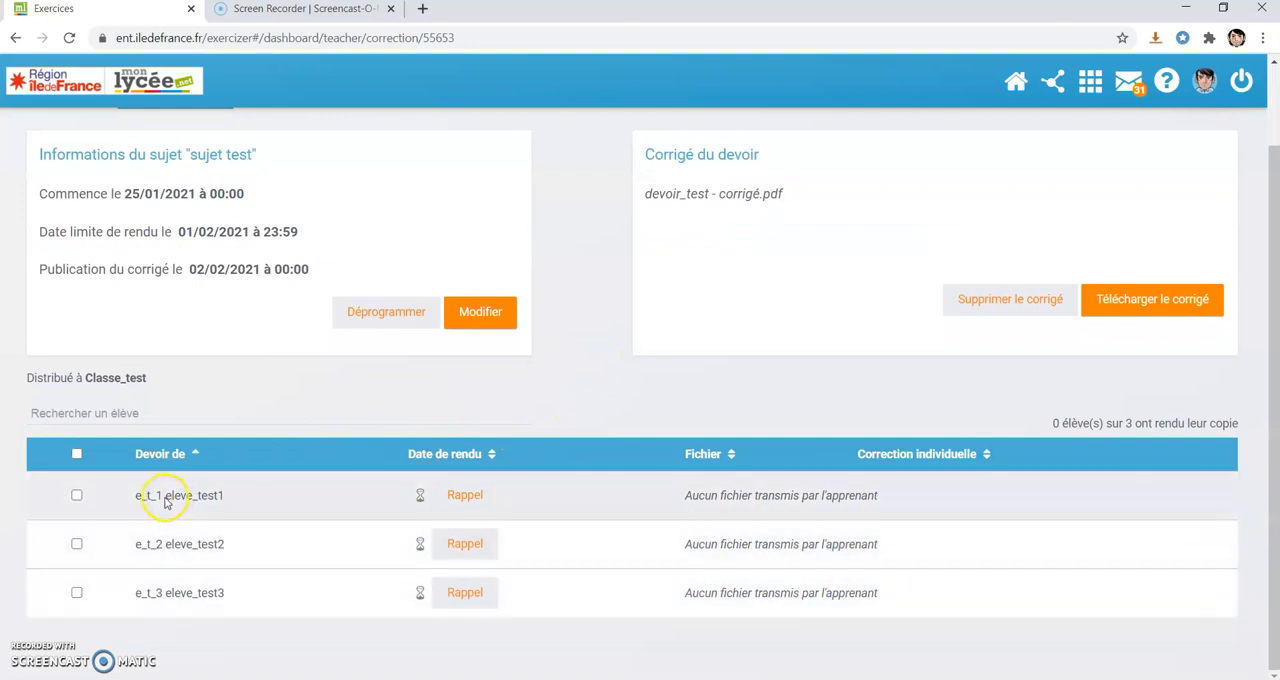
left_click(77, 497)
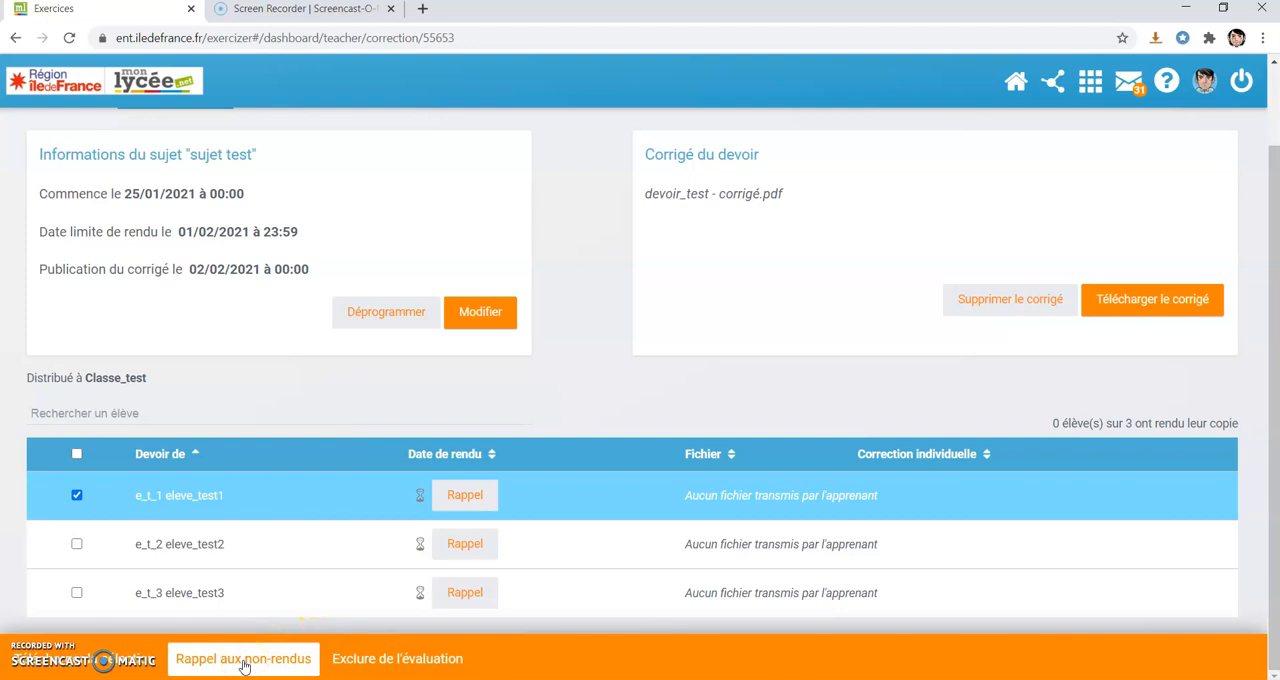
left_click(77, 495)
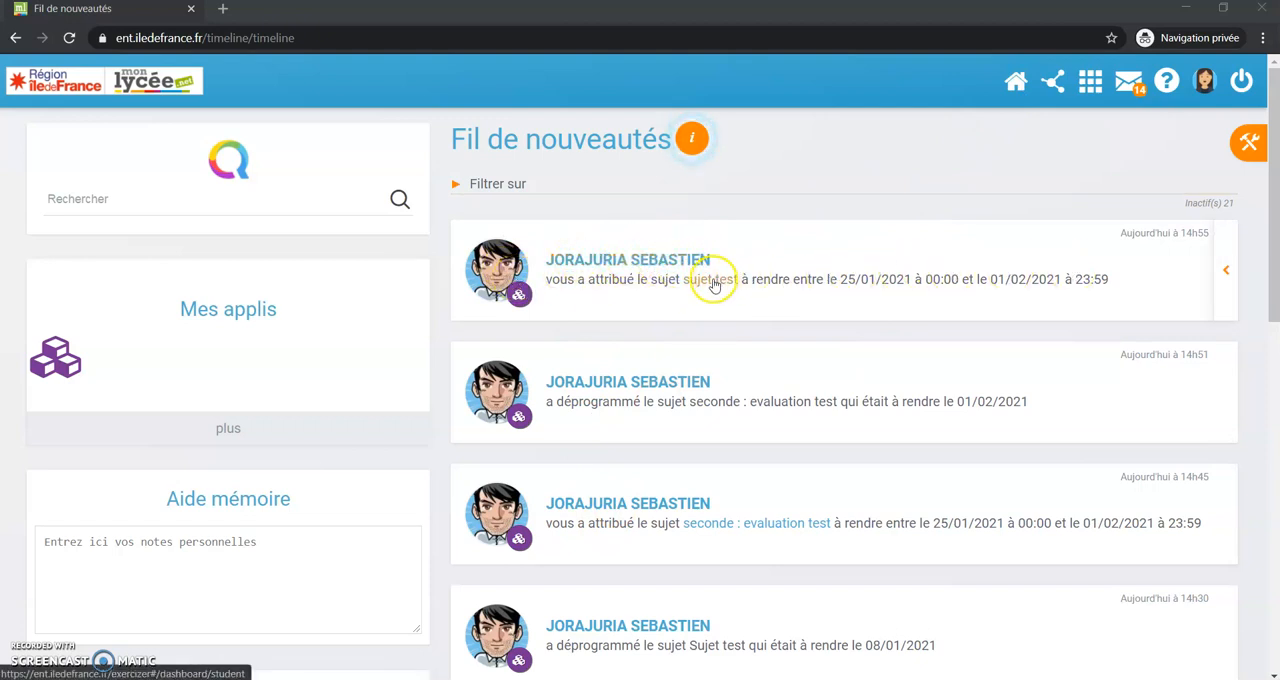
In the student's private browsing session, go to the Exercices app and open the assigned sujet test.
left_click(1091, 84)
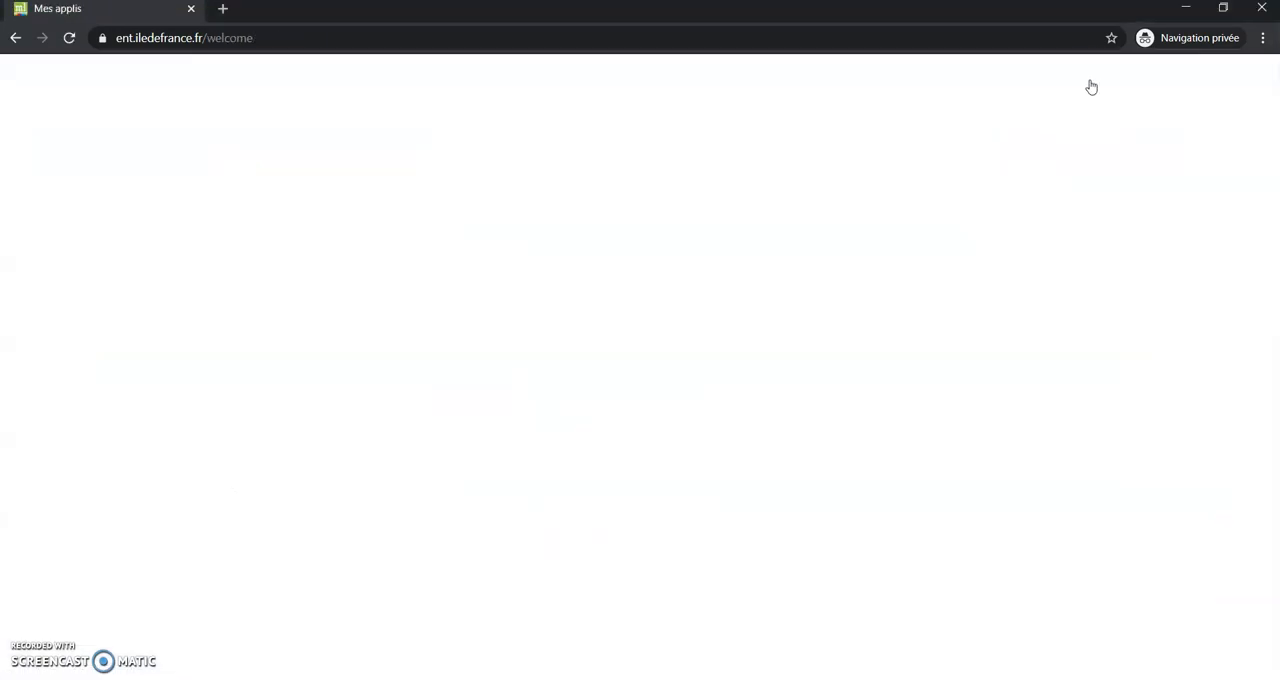
scroll(575, 477, "down", 4)
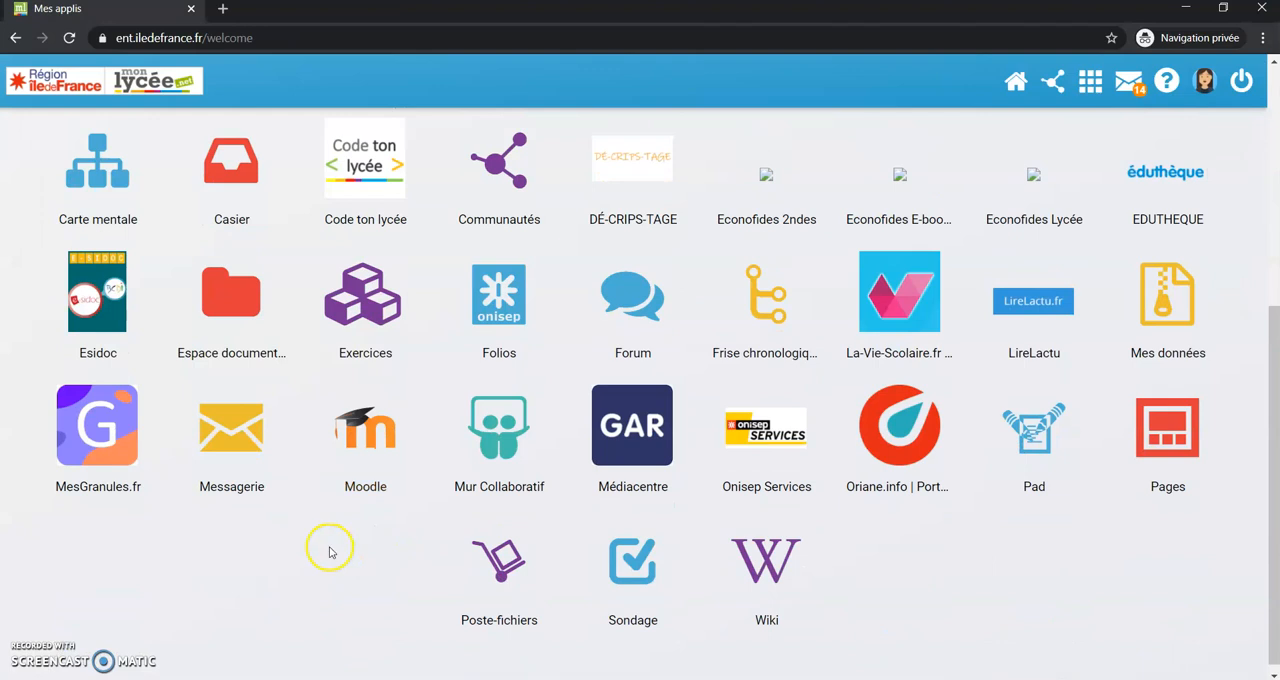
left_click(374, 300)
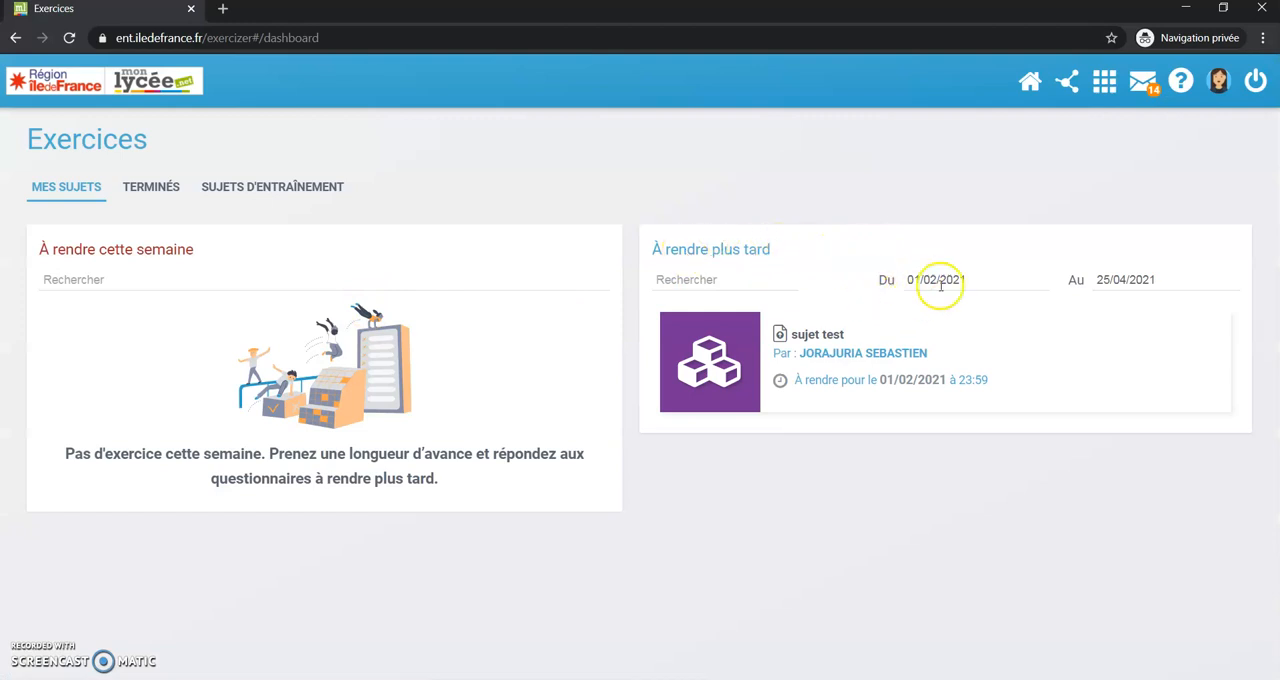
left_click(810, 338)
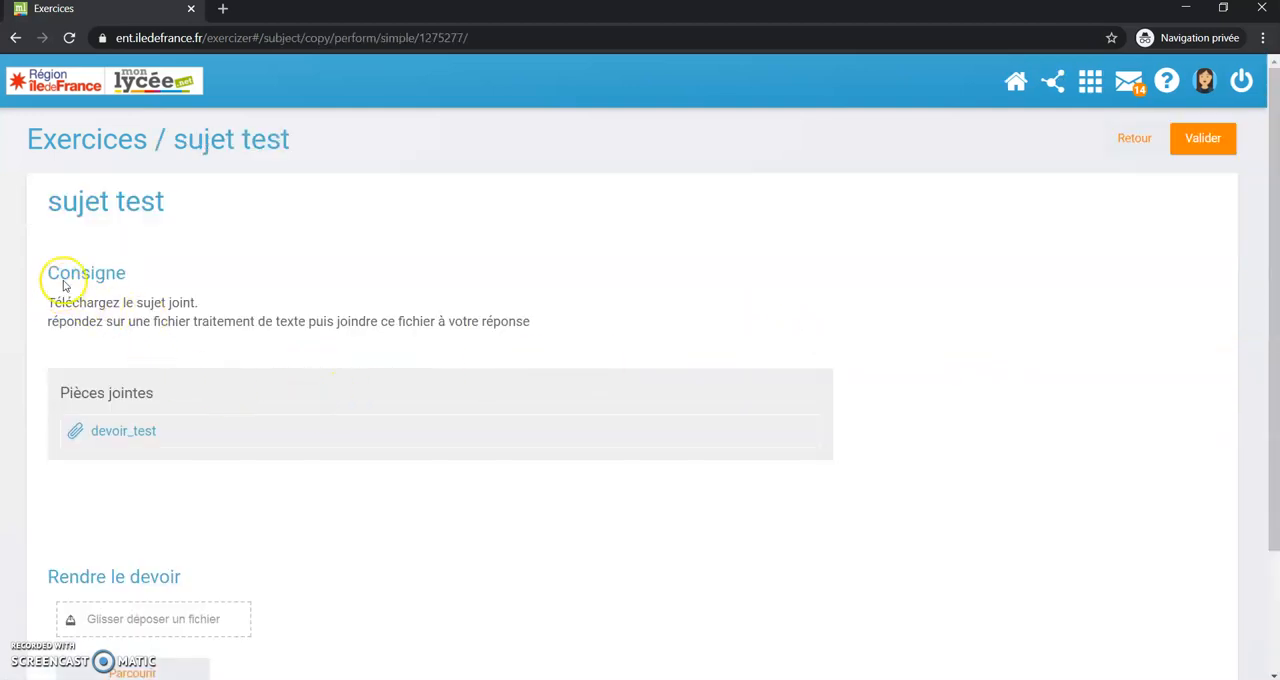
Review the Consigne and its attachment, and add the devoir_test file from the desktop as the student's answer.
scroll(150, 350, "down", 1)
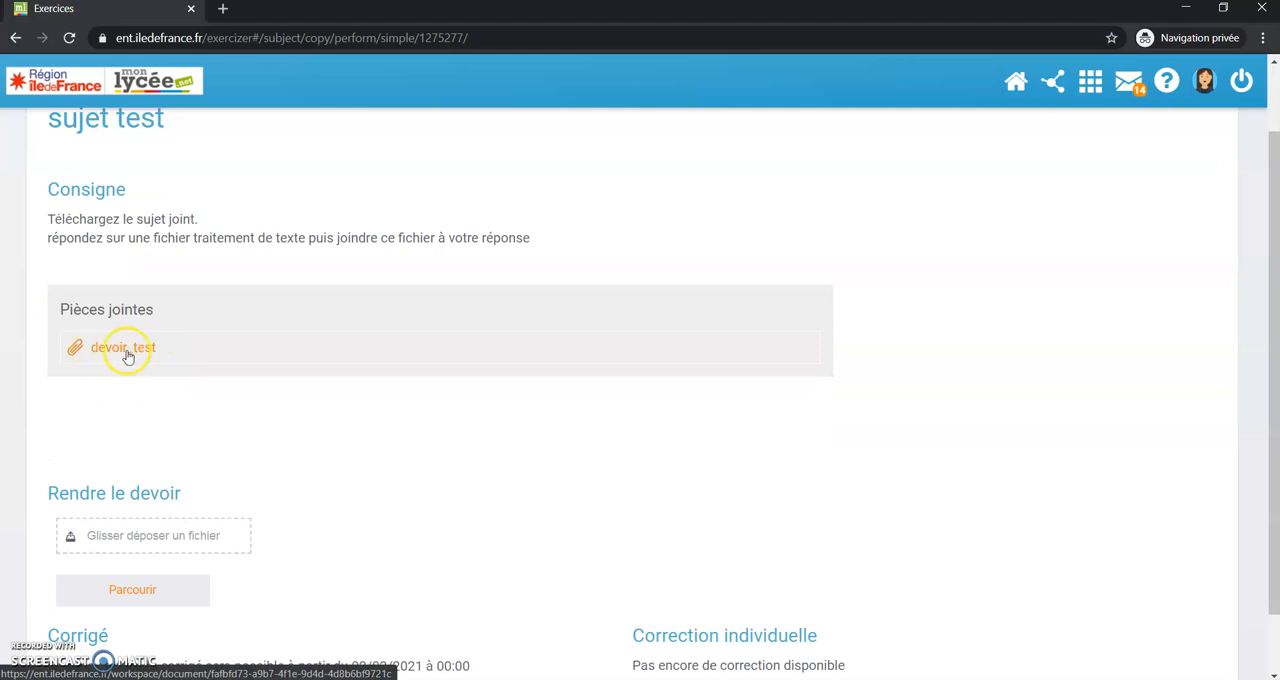
scroll(125, 348, "down", 1)
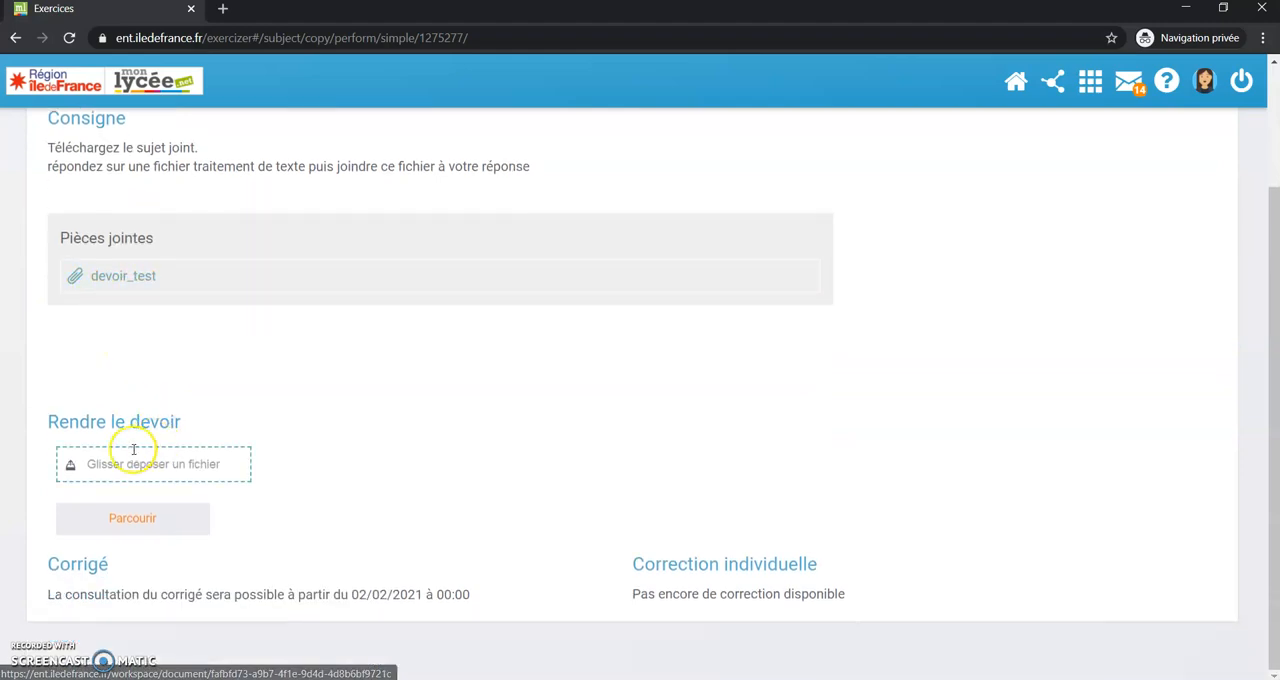
left_click(139, 517)
left_click(238, 244)
left_click(268, 259)
left_click(708, 495)
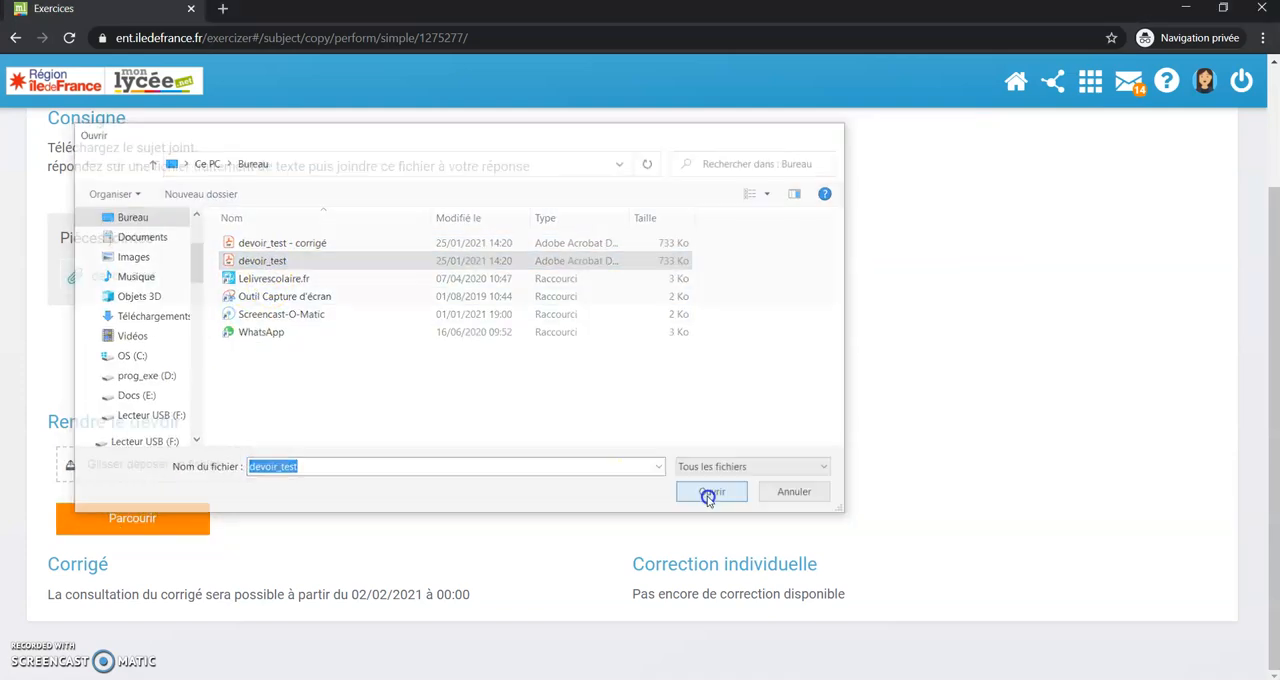
Validate the student's answer to sujet test and confirm handing in the assignment to the teacher.
scroll(955, 457, "up", 2)
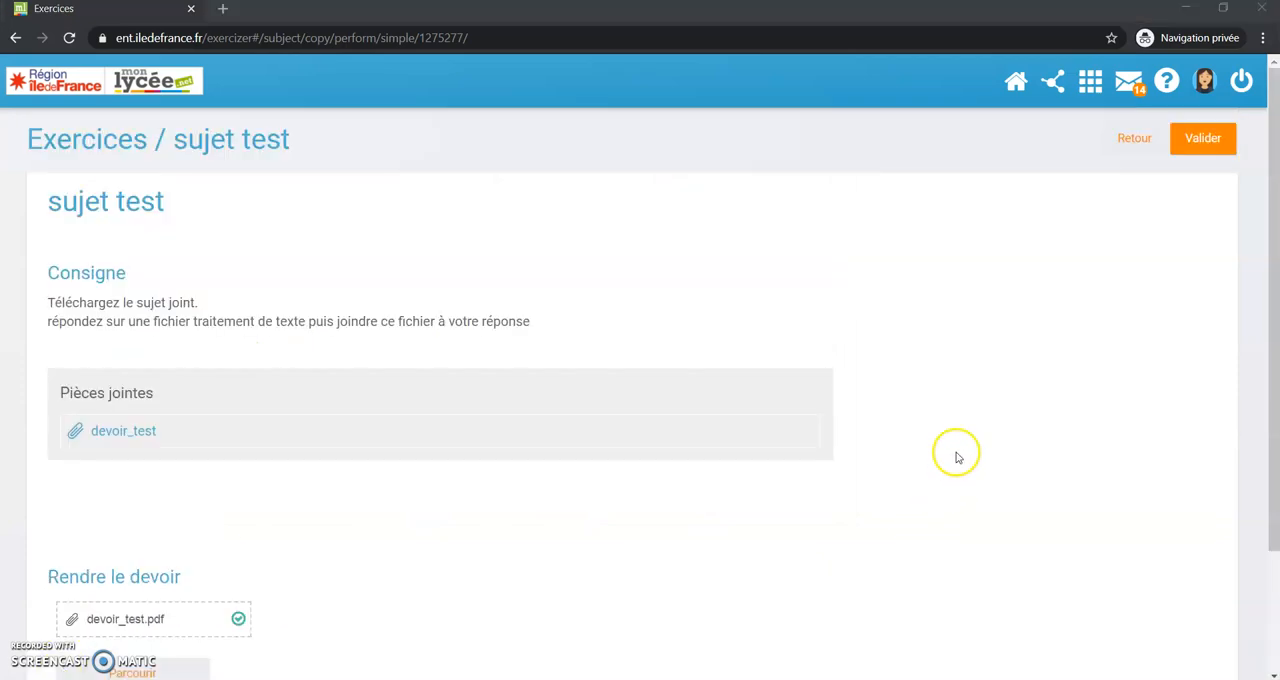
left_click(1203, 138)
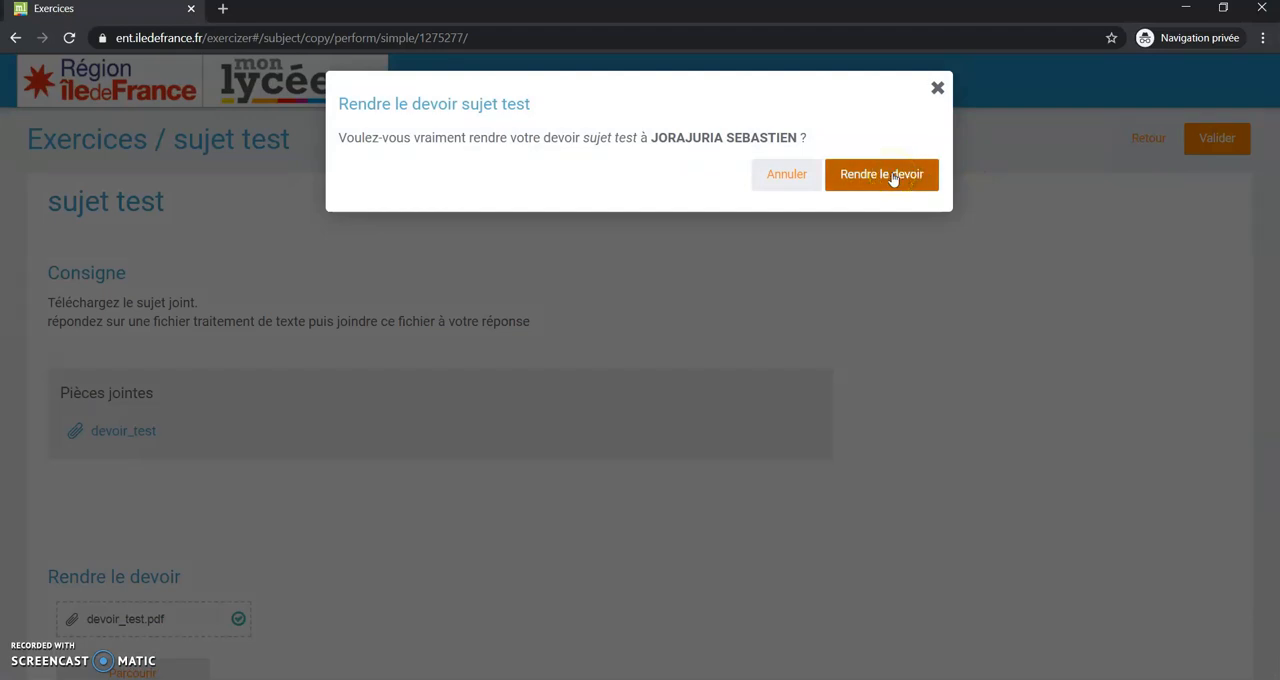
left_click(893, 176)
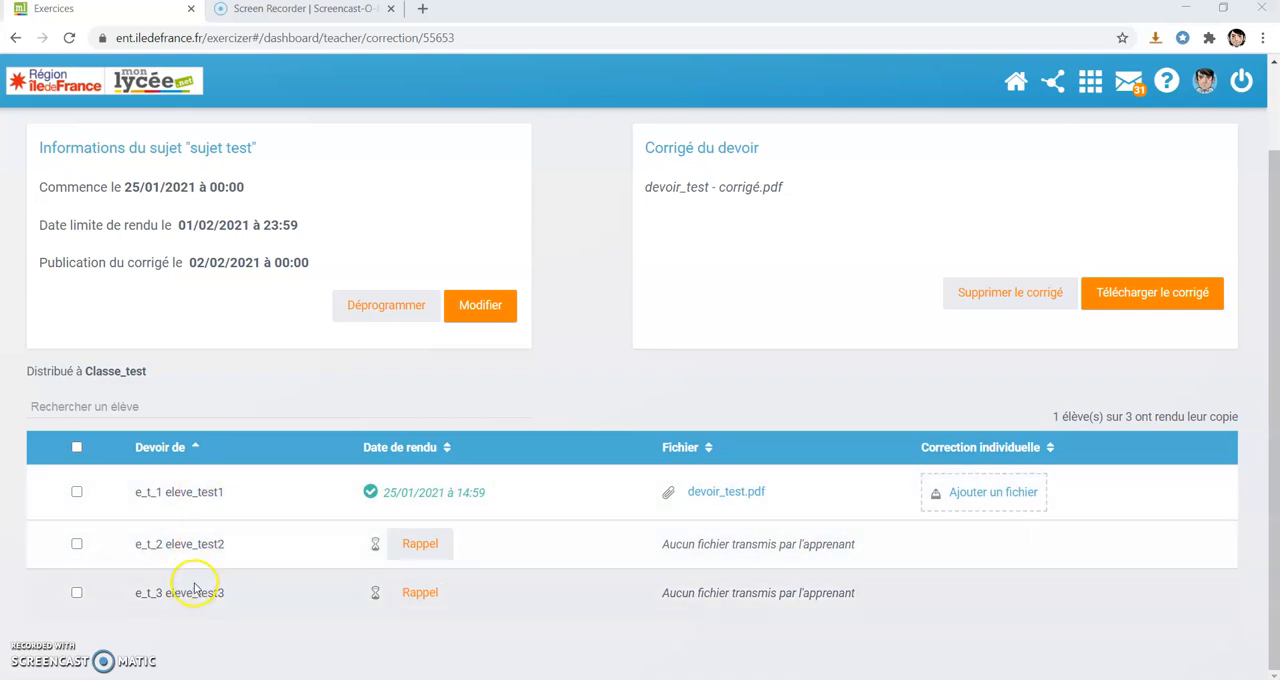
On the teacher's corrections page, select all students to examine the group actions, clear the selection and review the page.
left_click(77, 448)
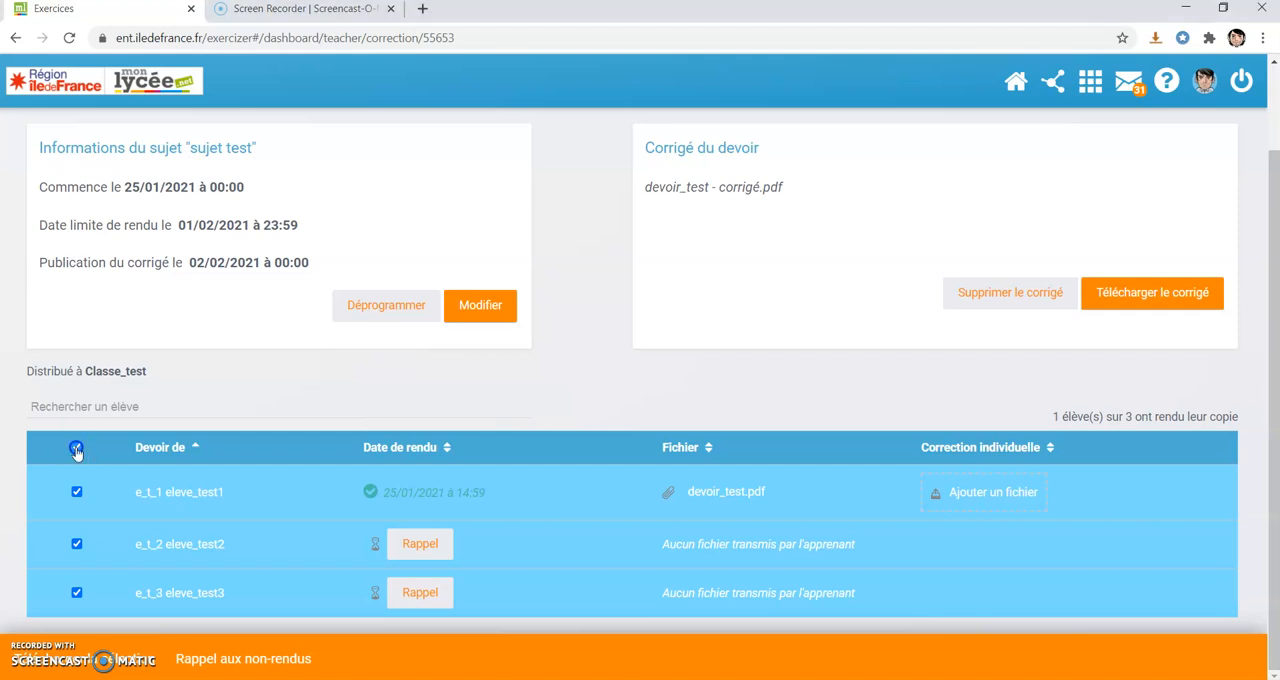
left_click(76, 447)
scroll(735, 367, "up", 2)
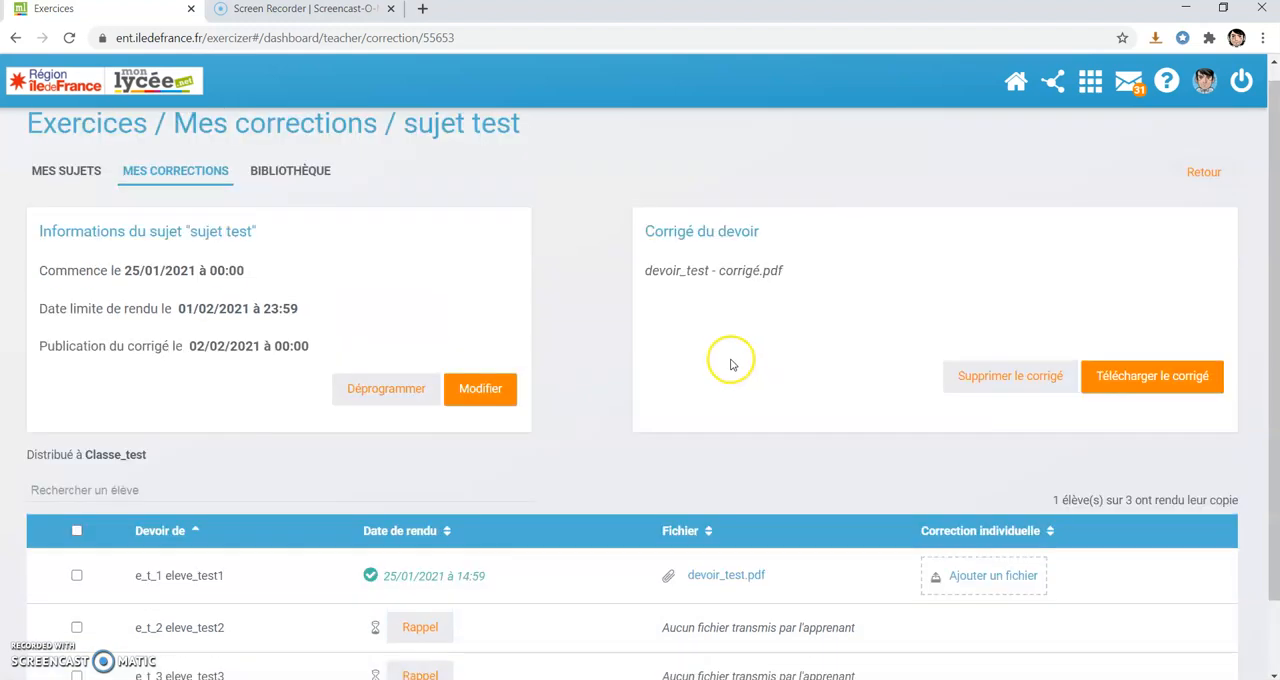
scroll(735, 367, "down", 1)
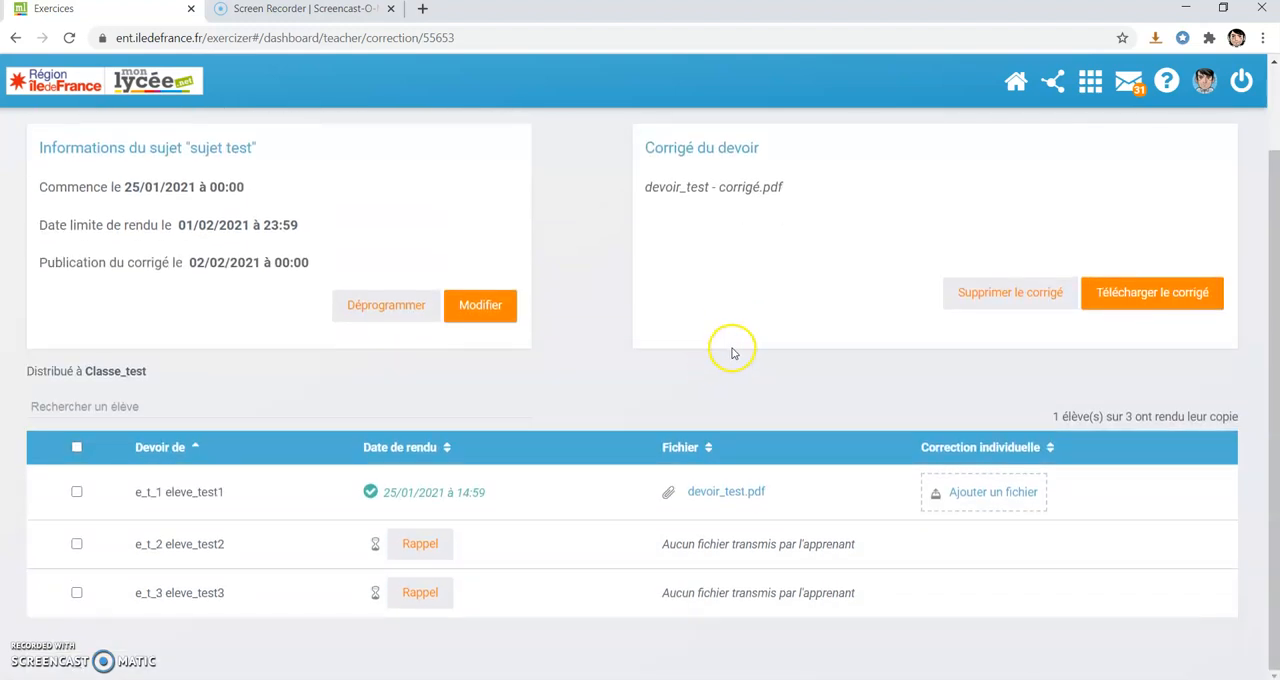
scroll(720, 350, "up", 1)
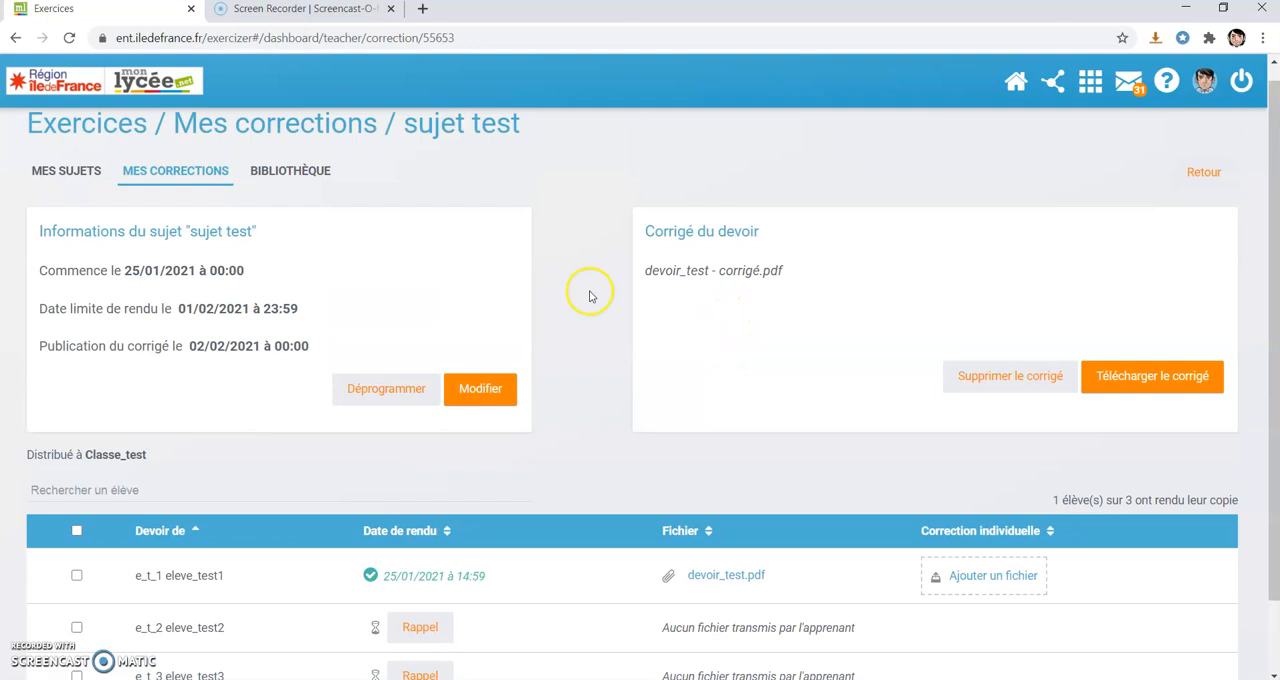